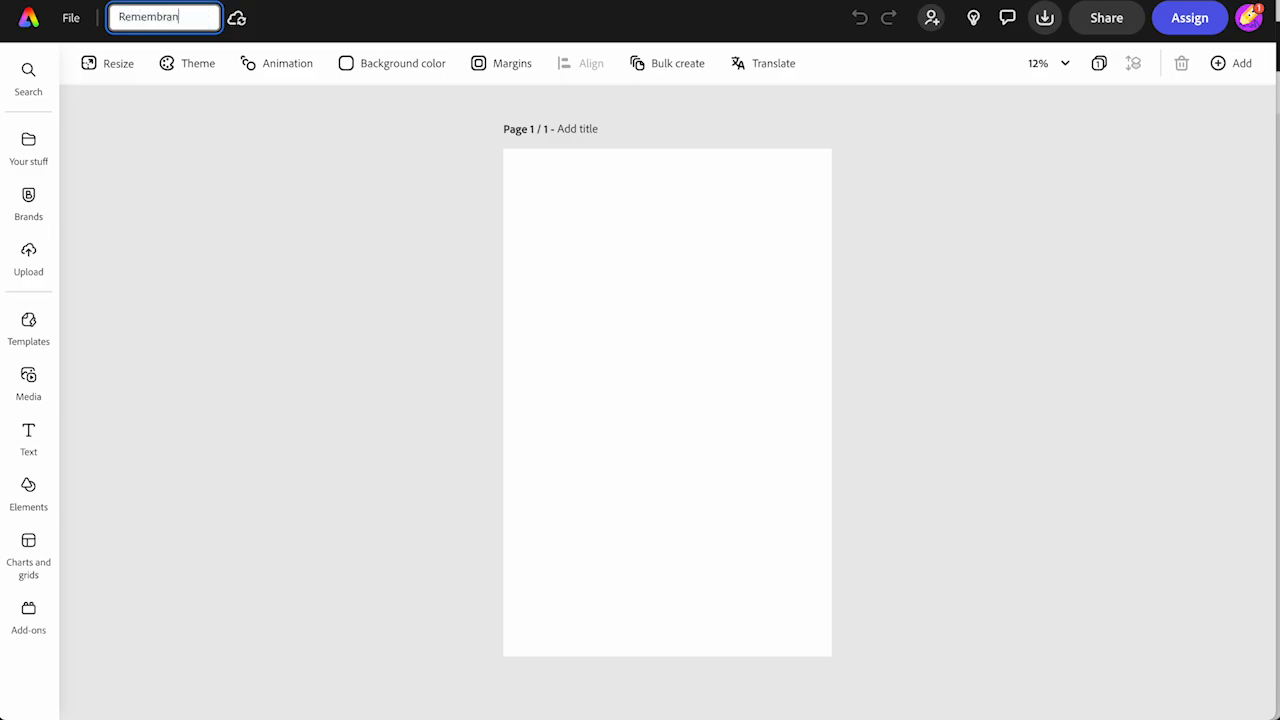
Name the document "Remembrance Poster 2024"
text(membrance Poster 2024)
key(Return)
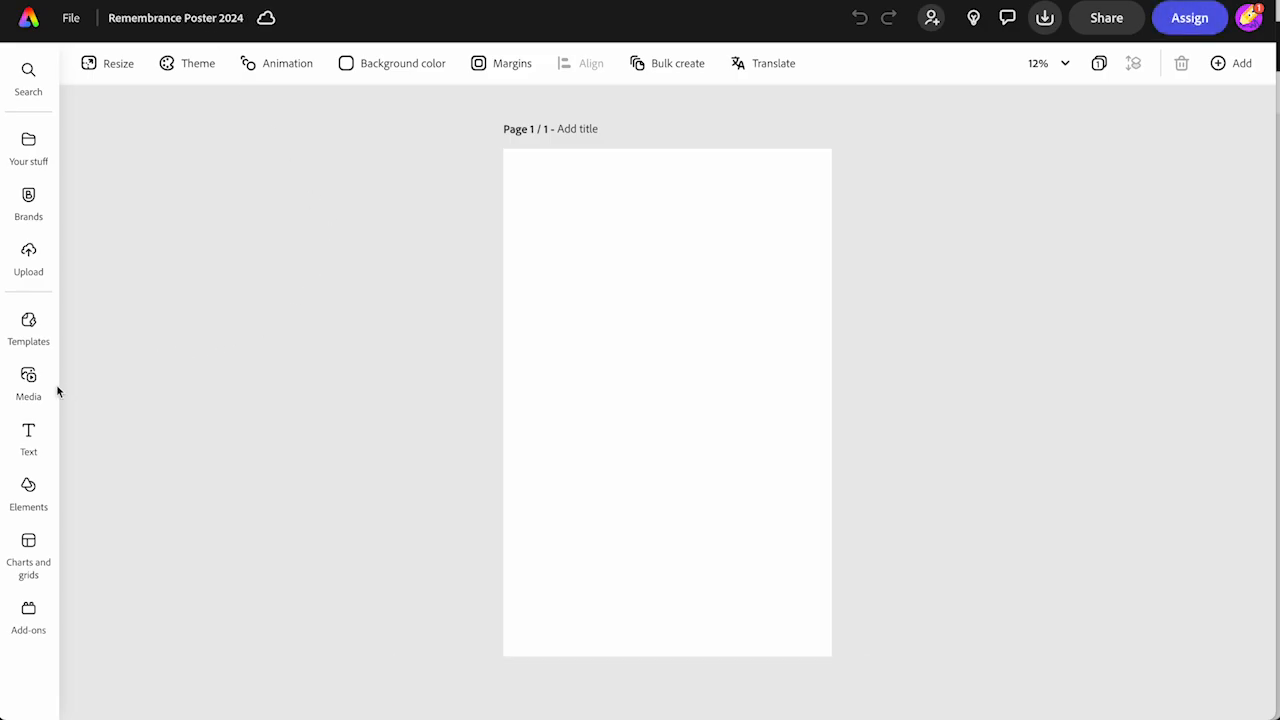
Search the stock photos for "sky clouds" and browse the results for a background
click(28, 377)
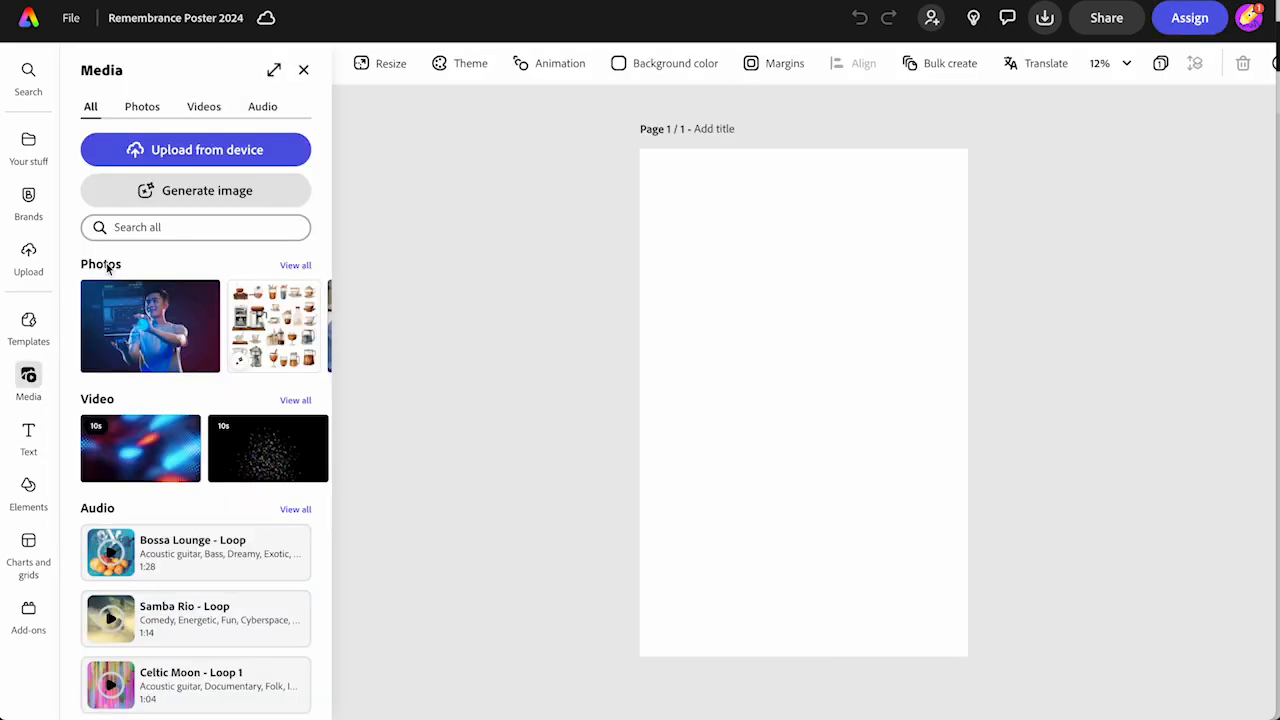
click(144, 107)
click(137, 230)
text(sky clouds)
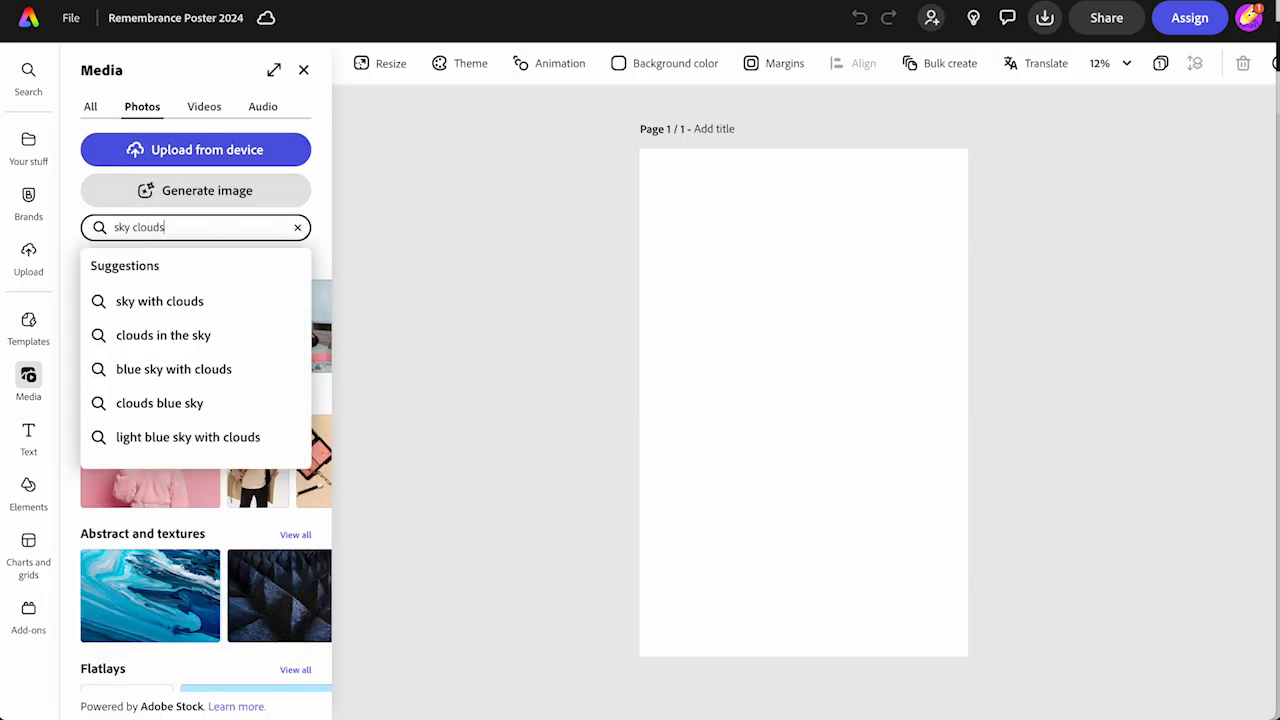
key(Return)
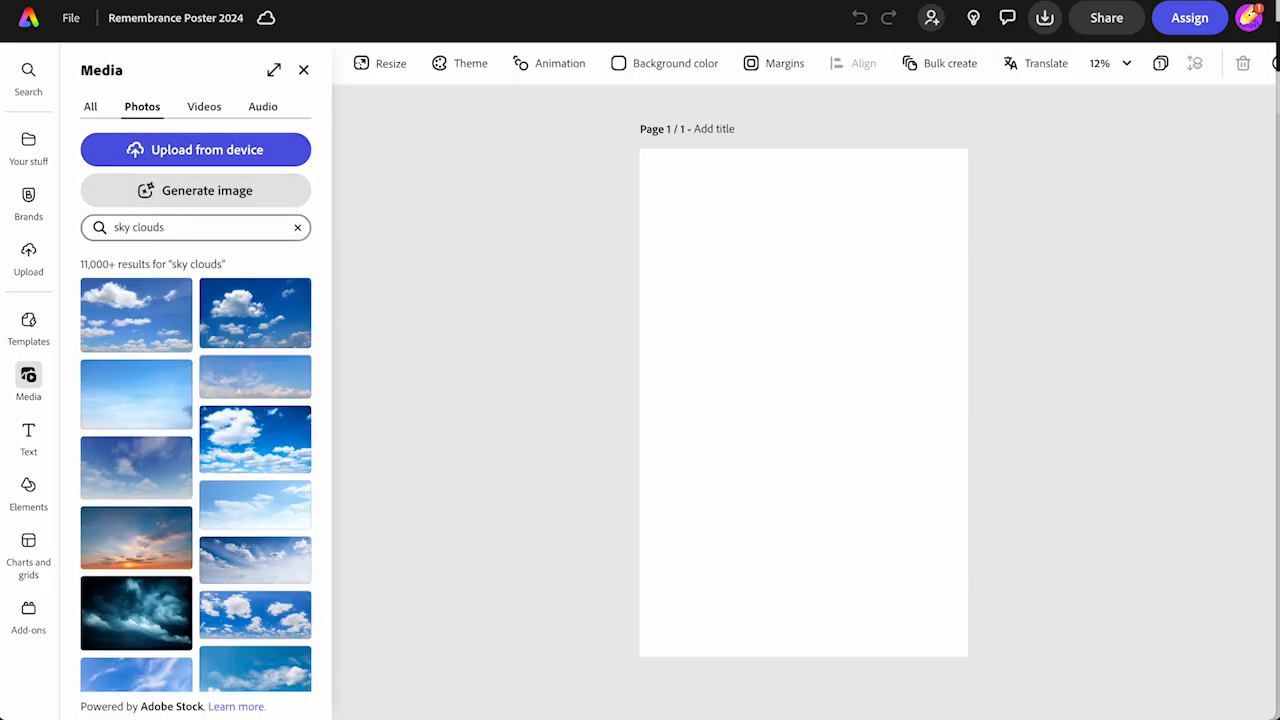
scroll(175, 450, down, 3)
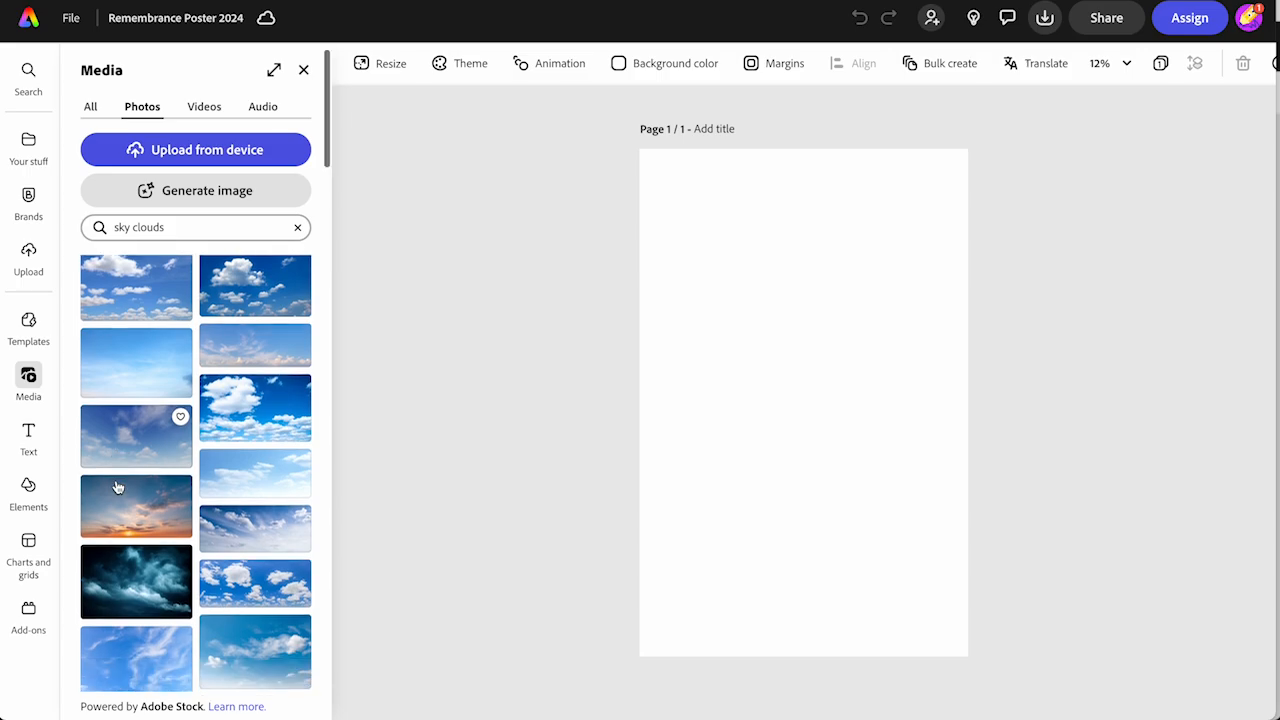
Refine the photo search to "sky clouds vertical"
click(188, 228)
text(cer)
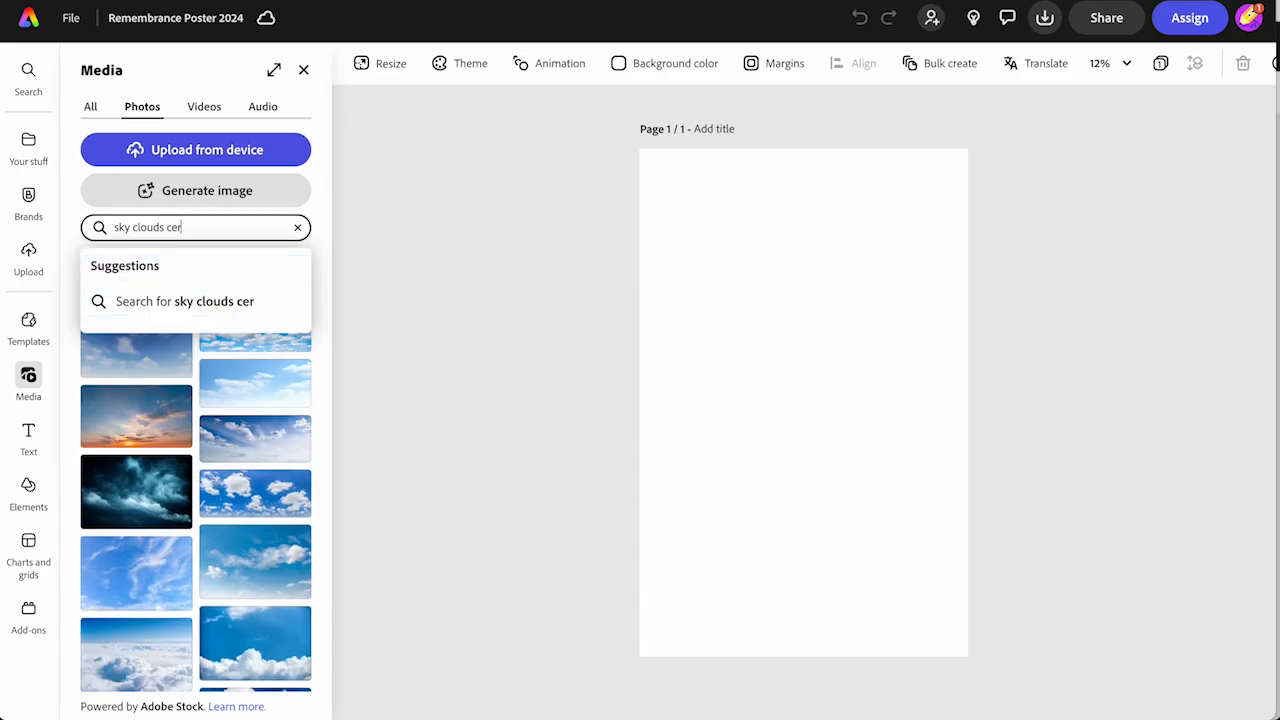
key(BackSpace)
text(vertical)
key(Return)
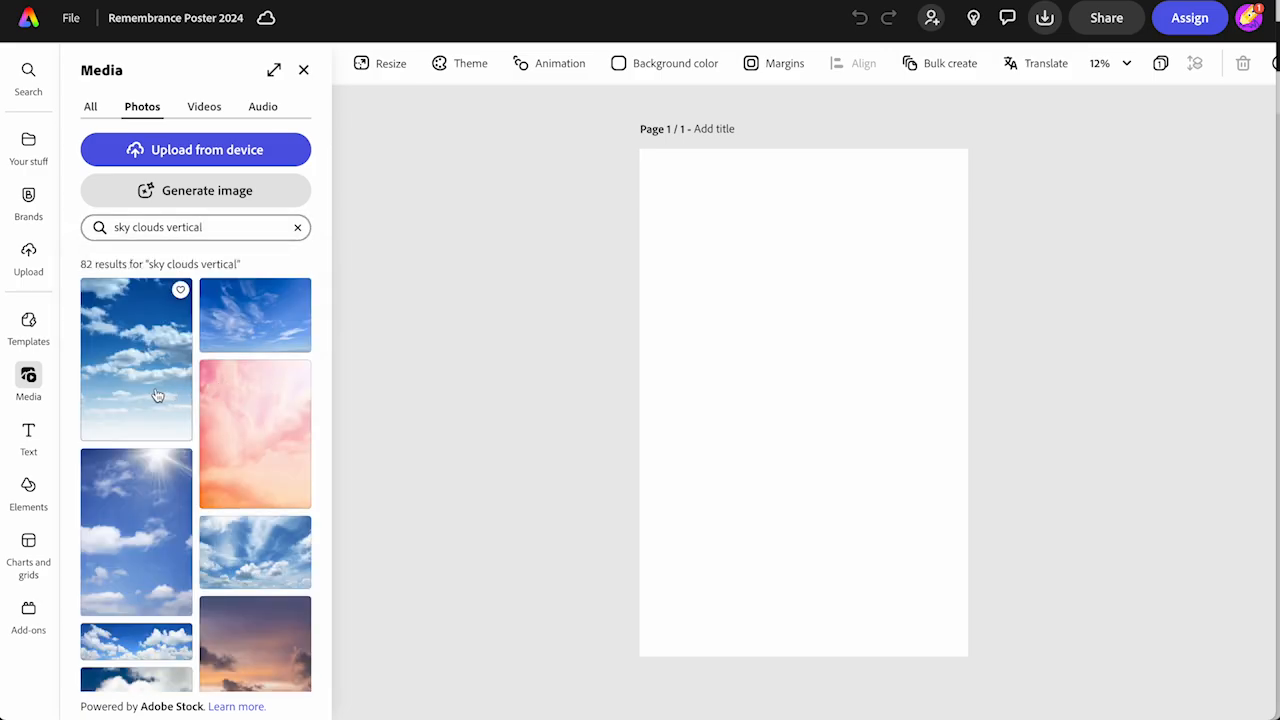
Insert the portrait photo of a purple and orange sunset sky with dark clouds onto the page
scroll(157, 400, down, 3)
scroll(158, 430, up, 3)
scroll(159, 463, down, 1)
scroll(158, 463, down, 3)
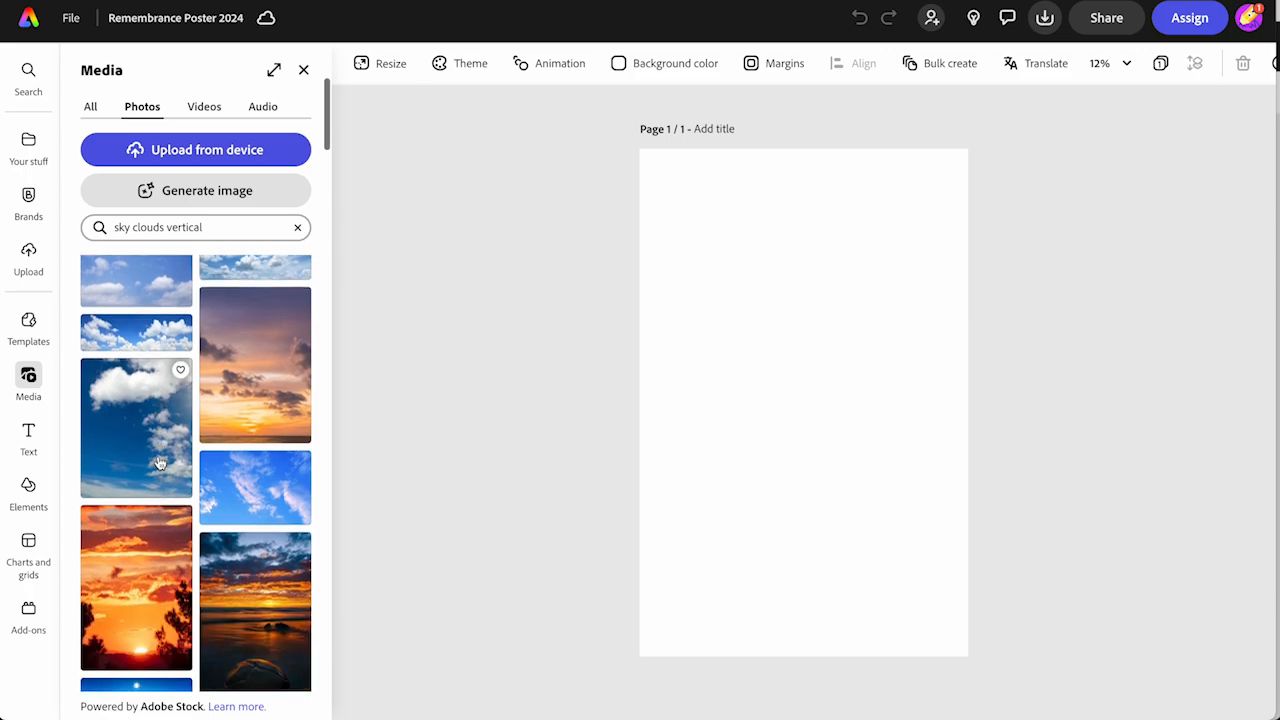
scroll(159, 463, up, 2)
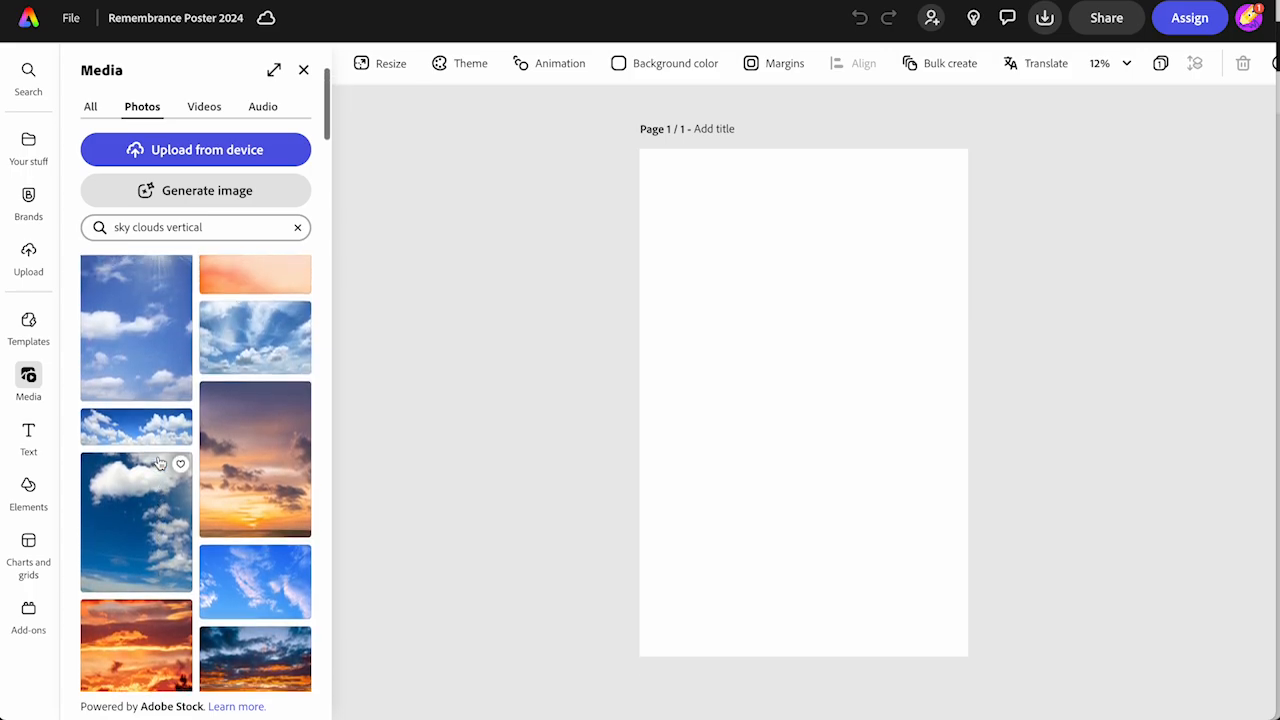
click(235, 484)
click(783, 467)
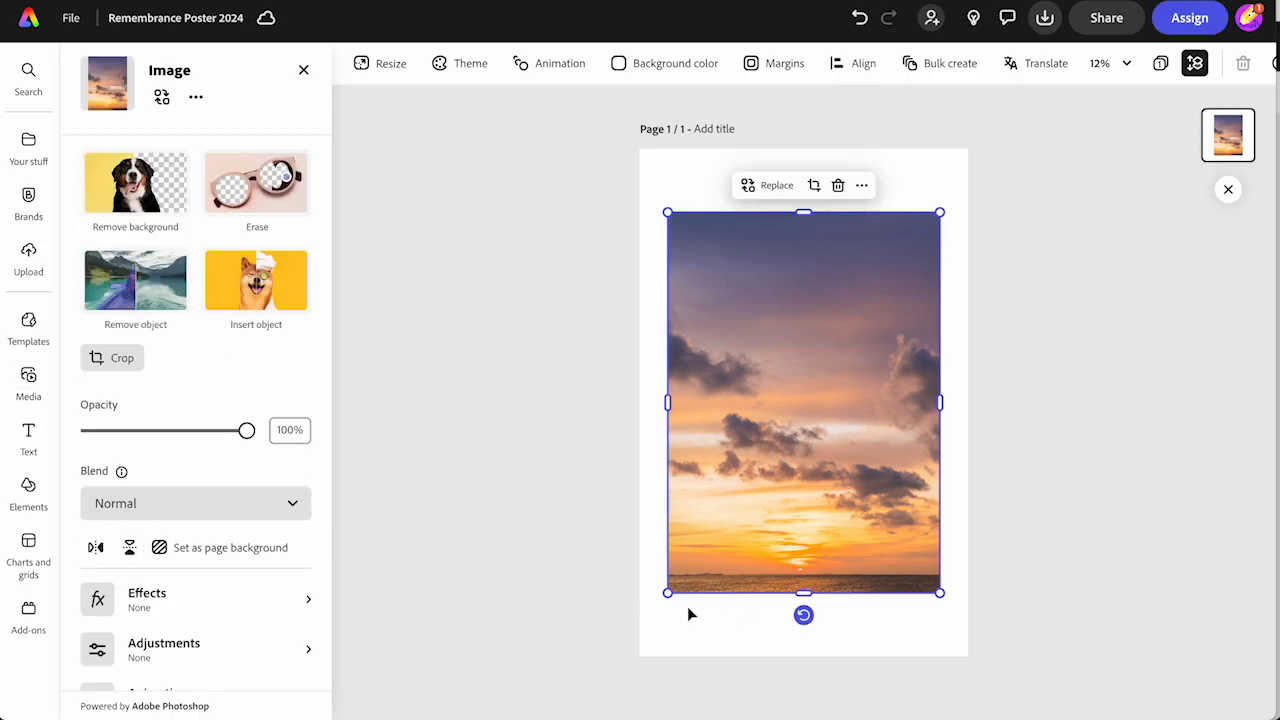
Enlarge the sunset sky photo past the page edges so it covers the whole poster
drag(670, 595, 589, 686)
drag(939, 214, 984, 148)
drag(986, 689, 992, 700)
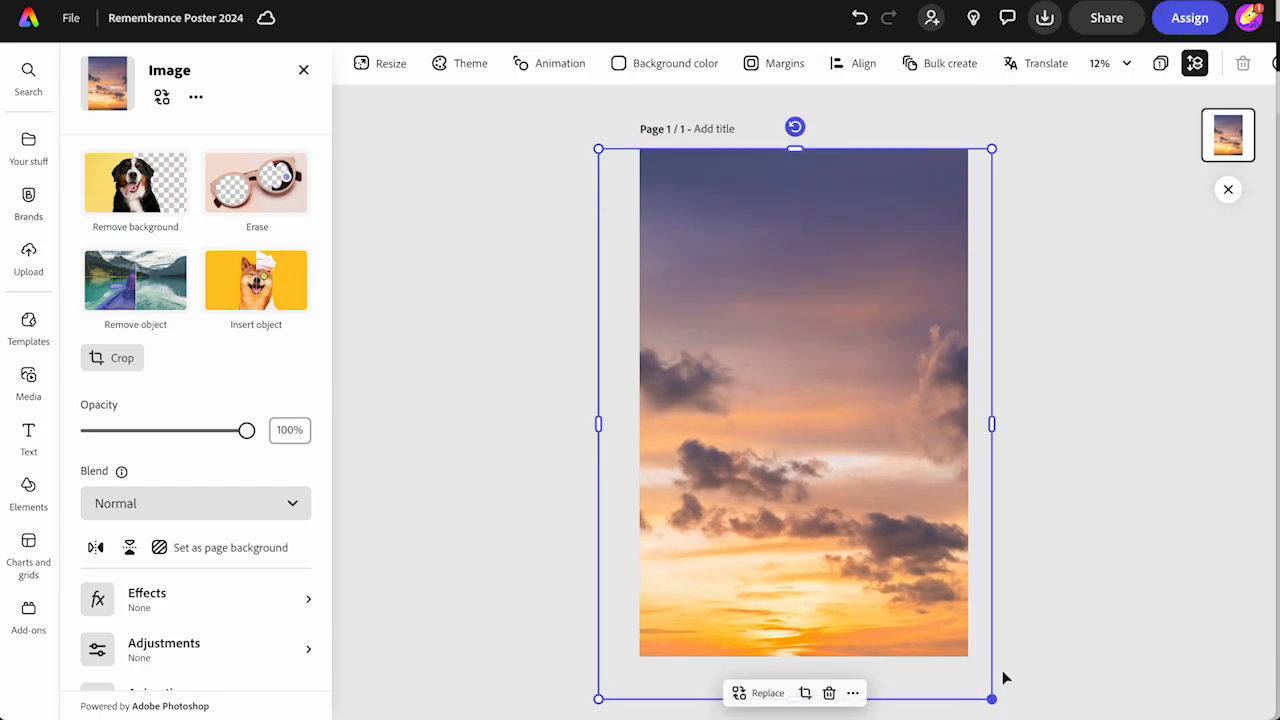
click(1106, 523)
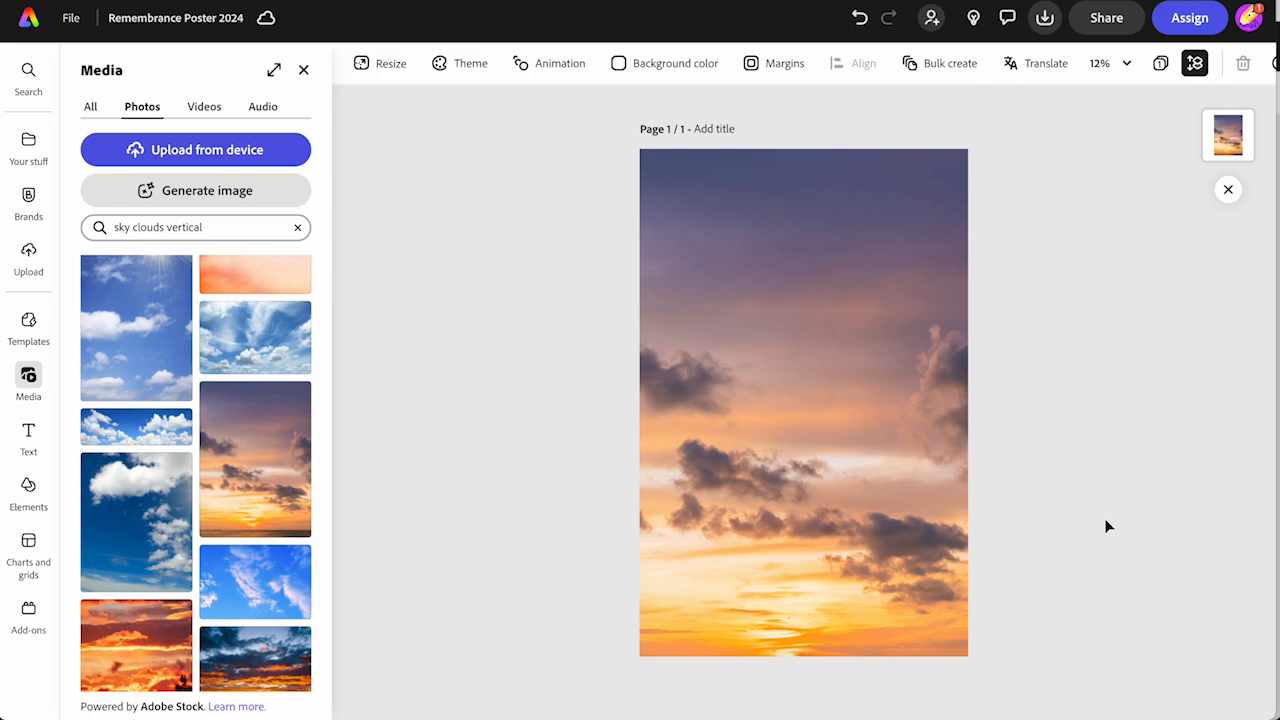
Search the photos for "poppies" and insert the one with two long-stemmed orange-red poppies on white
triple_click(151, 227)
text(poppies)
key(Return)
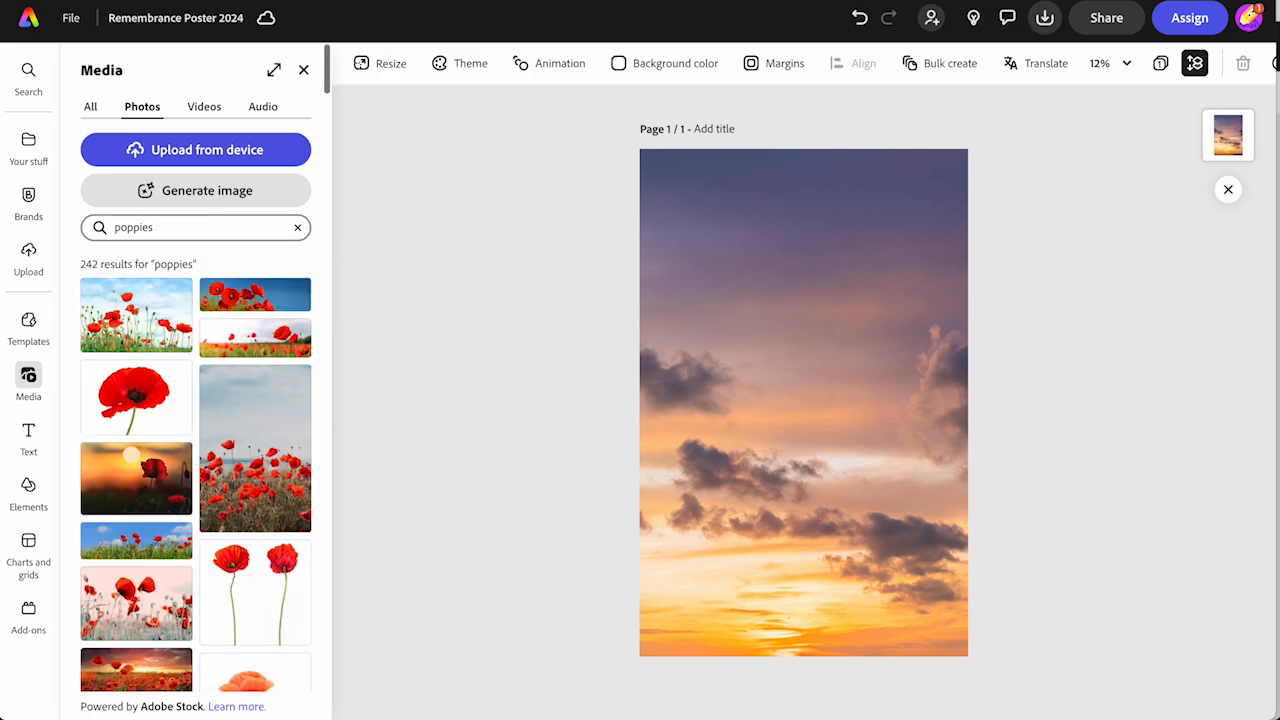
scroll(195, 470, down, 3)
scroll(212, 490, down, 10)
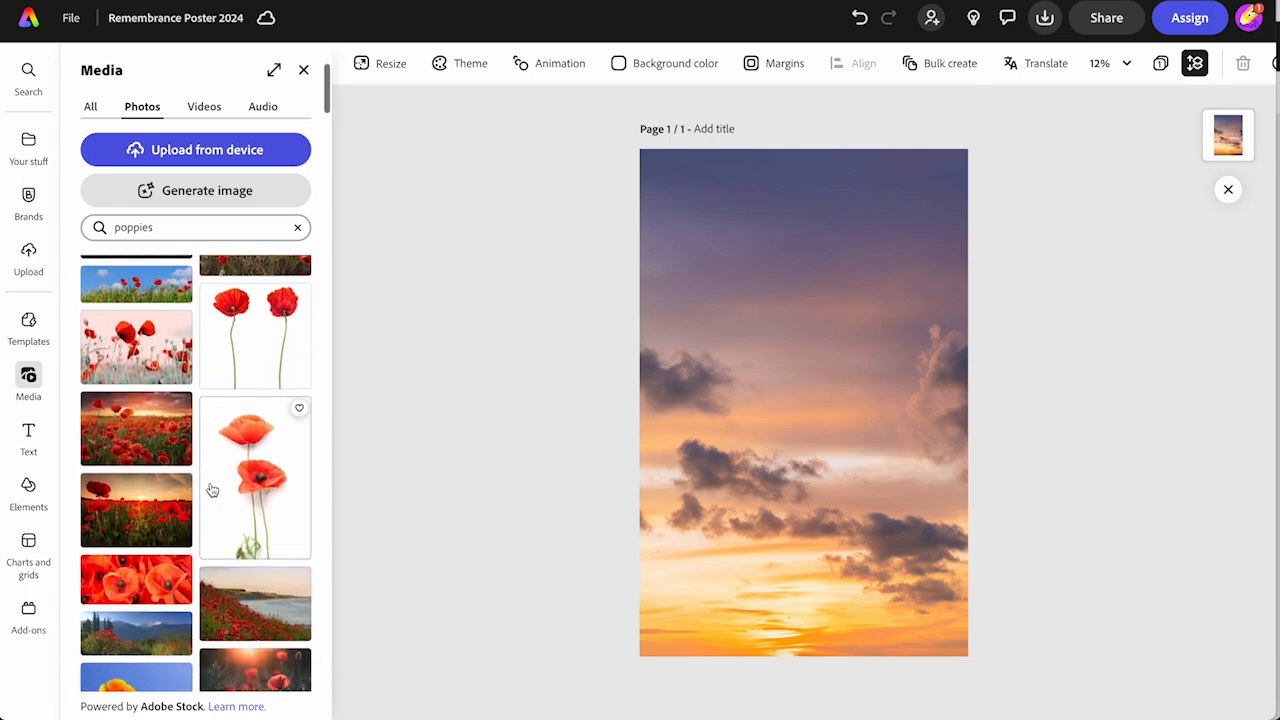
scroll(299, 338, down, 10)
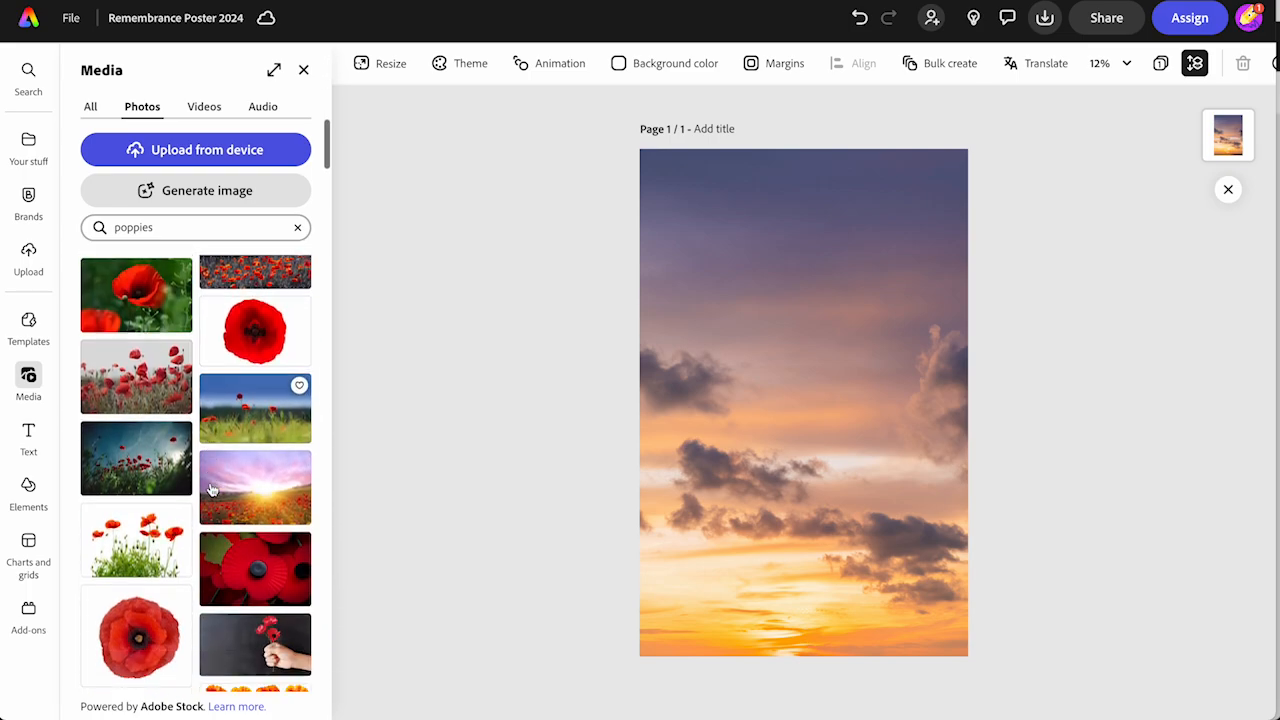
click(254, 413)
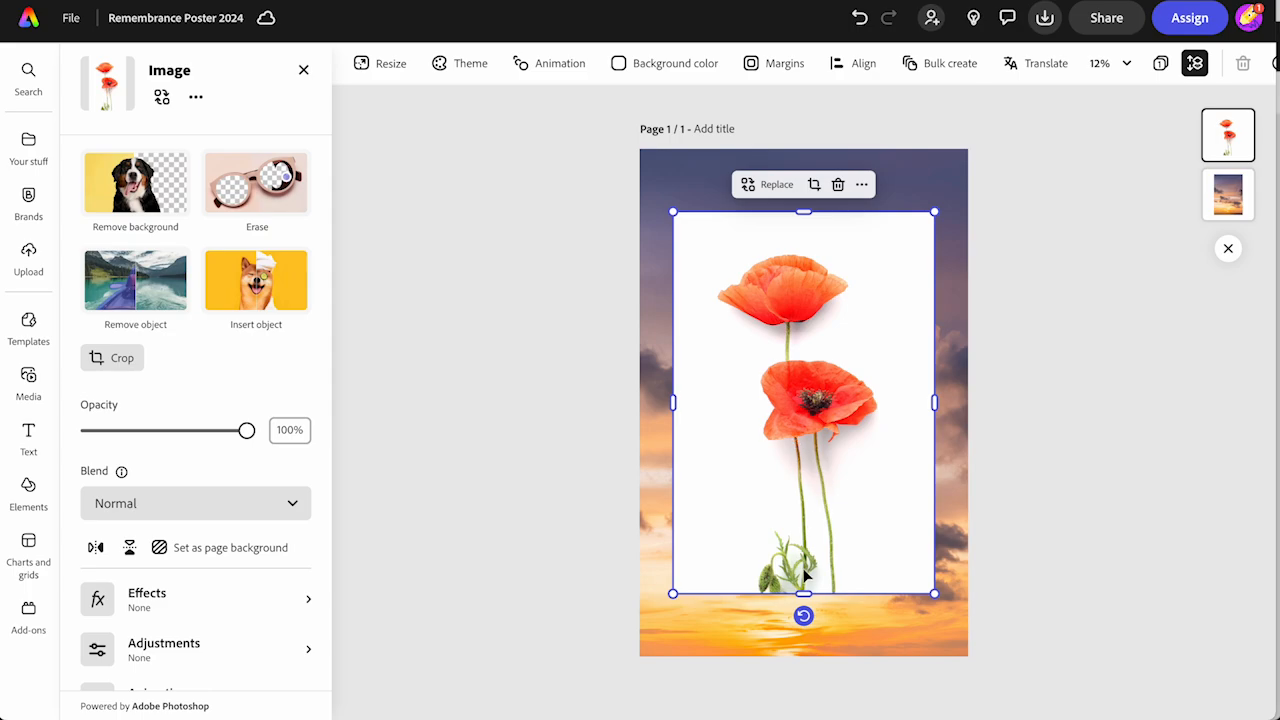
Tilt and enlarge the poppies photo over the lower part of the poster, and remove its background
drag(803, 615, 848, 610)
drag(971, 562, 1038, 626)
drag(876, 512, 882, 578)
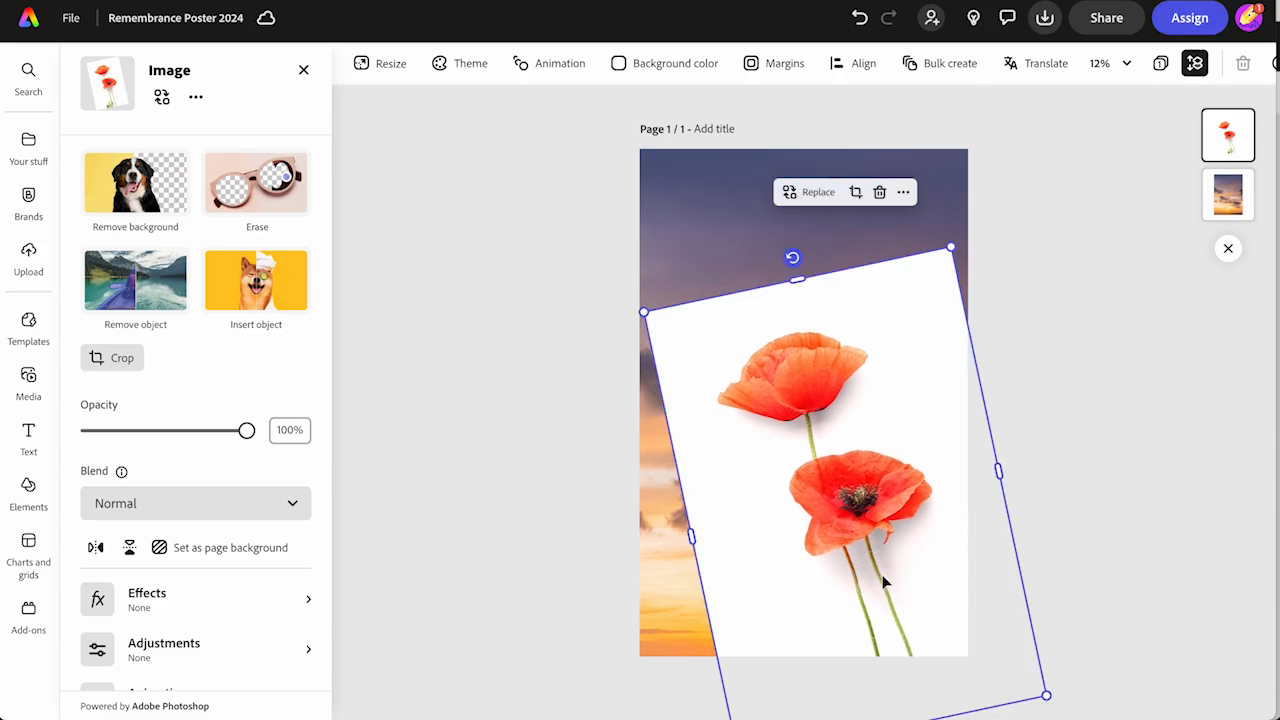
click(113, 177)
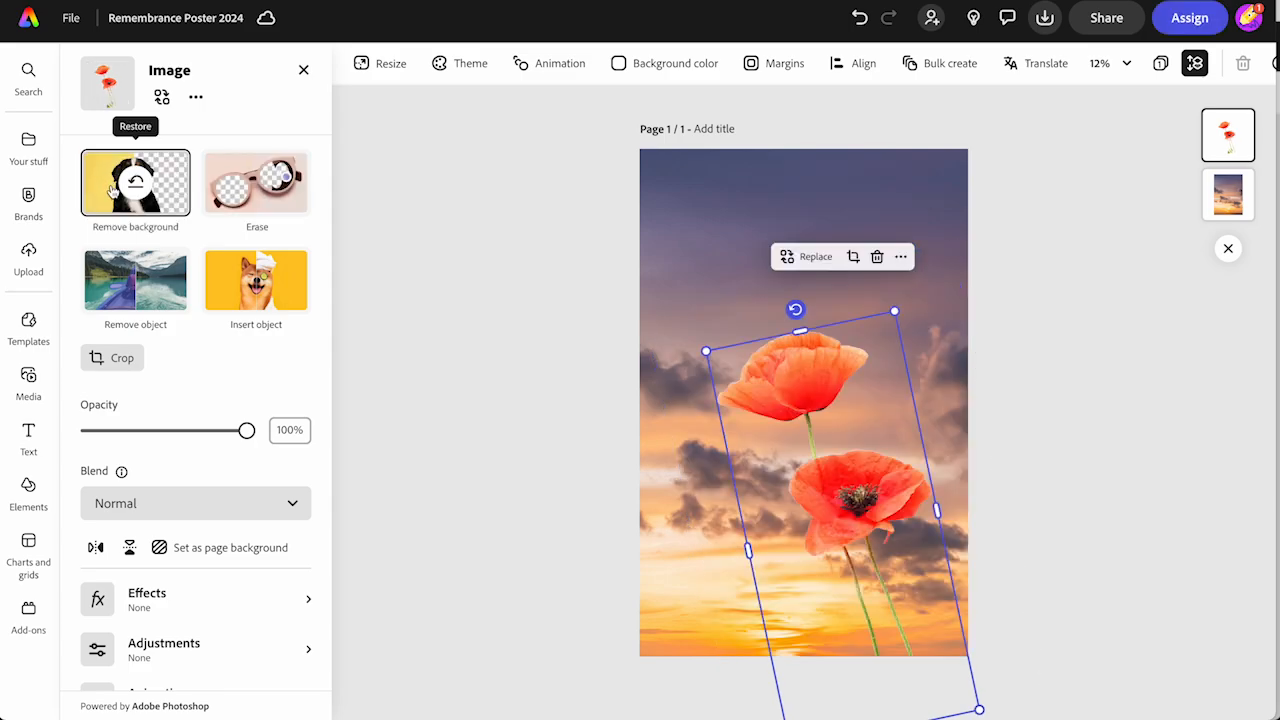
Search the photos for "ww1 soldier" and insert the statue of a soldier carrying a comrade
click(28, 377)
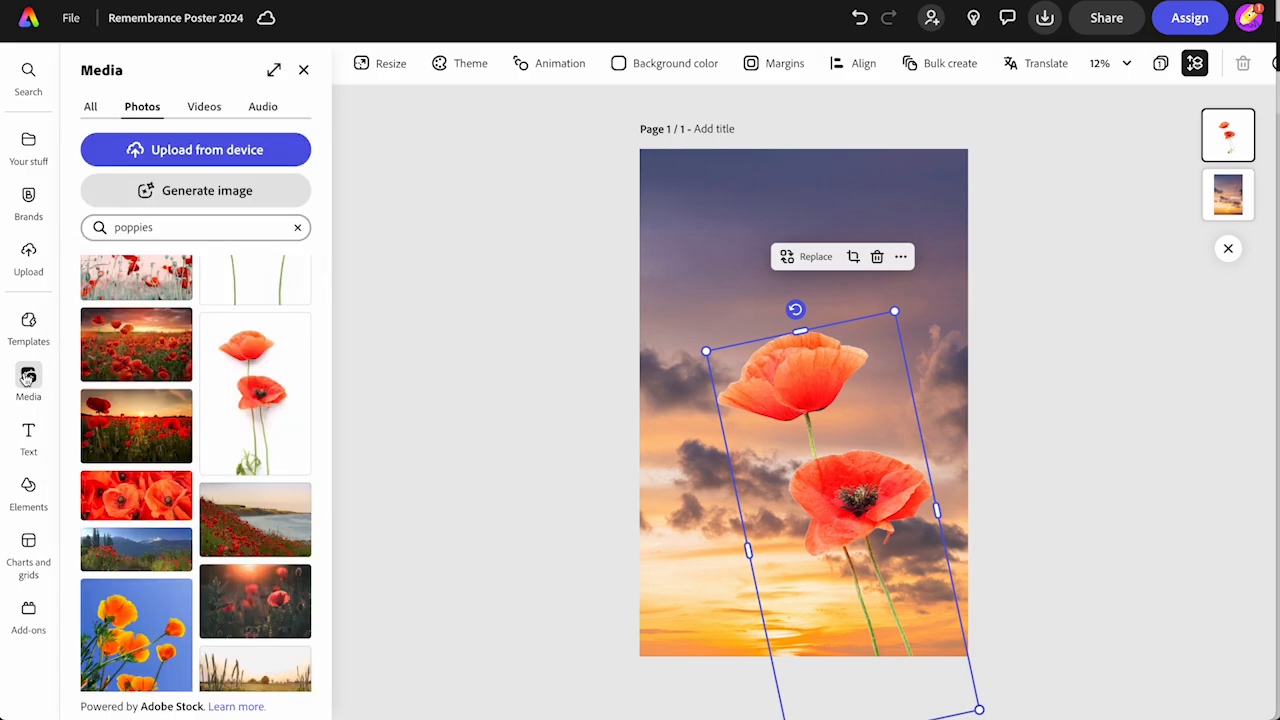
click(129, 228)
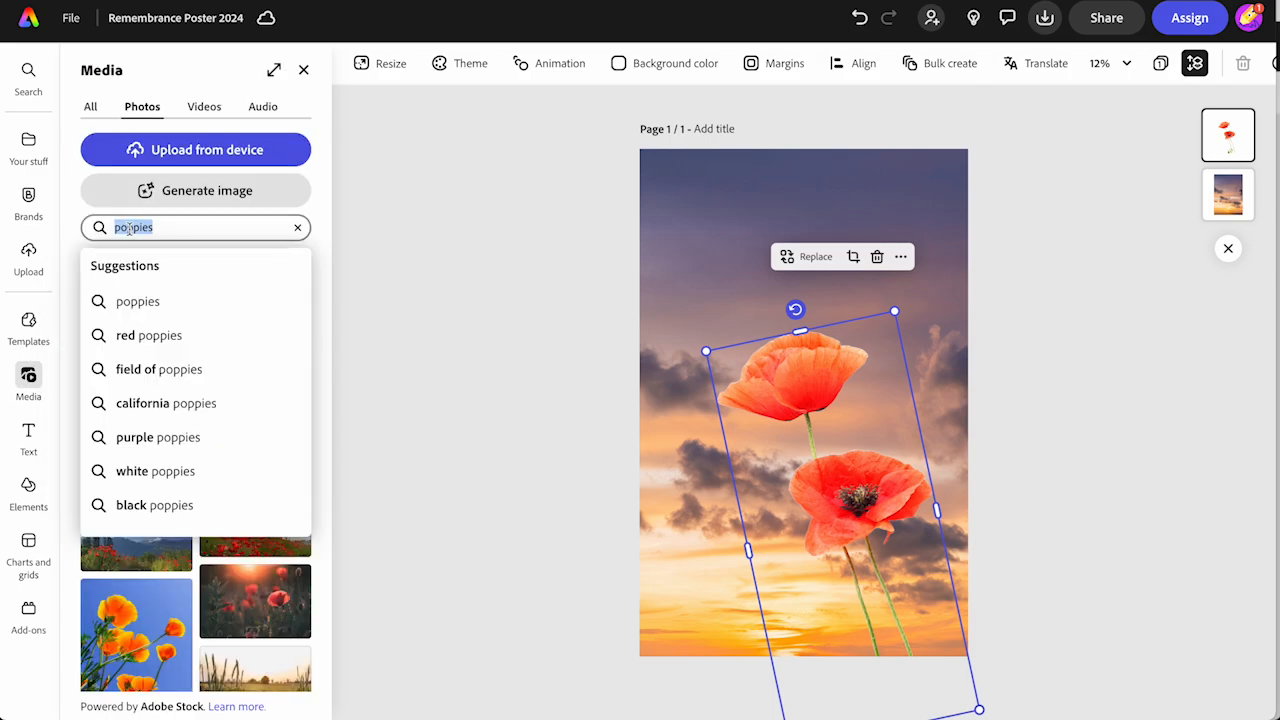
text(ww1 sold)
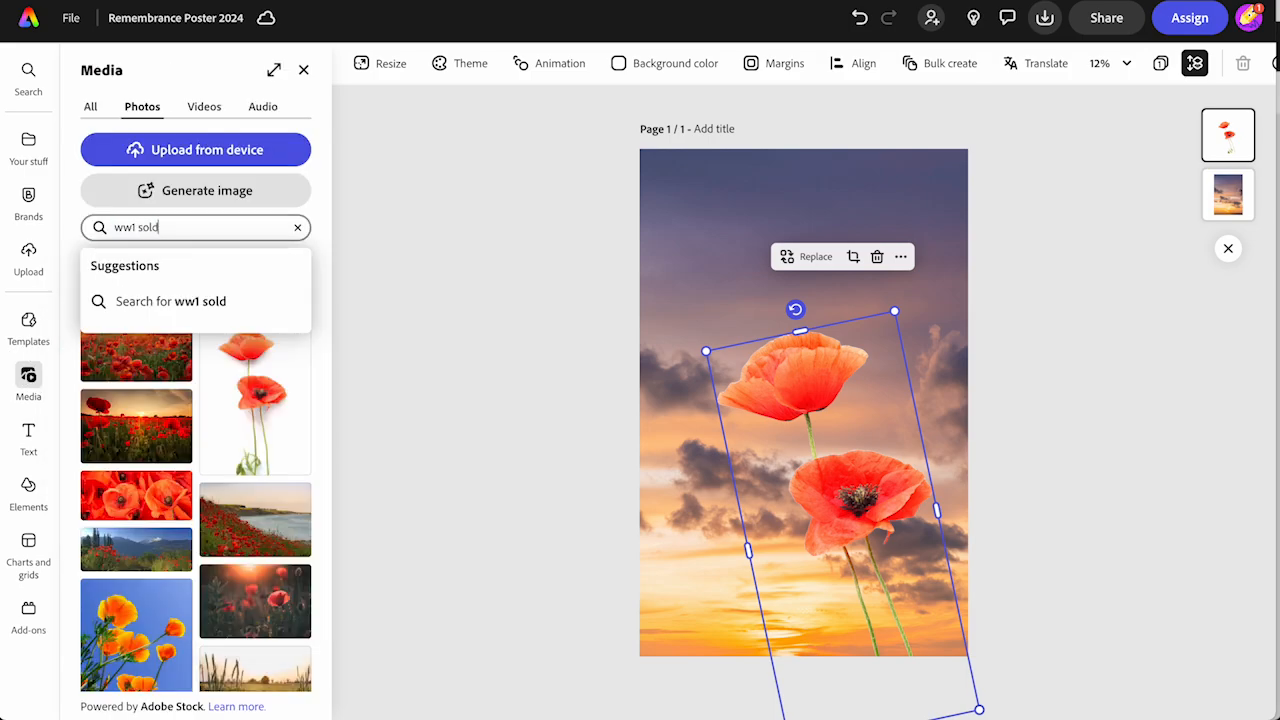
text(ier)
key(Return)
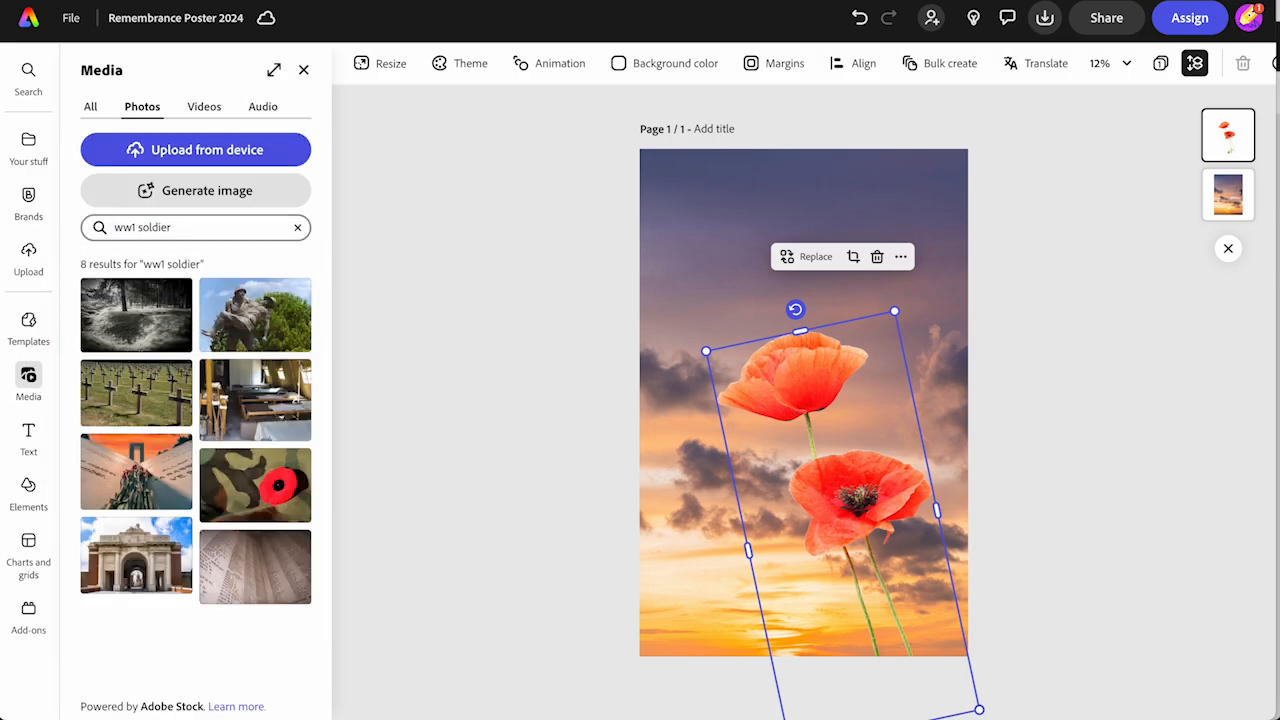
click(234, 348)
Shrink the soldier statue photo into the poster's lower-left corner and remove its background
drag(784, 411, 782, 440)
click(706, 353)
drag(707, 353, 673, 529)
drag(878, 493, 831, 533)
click(118, 175)
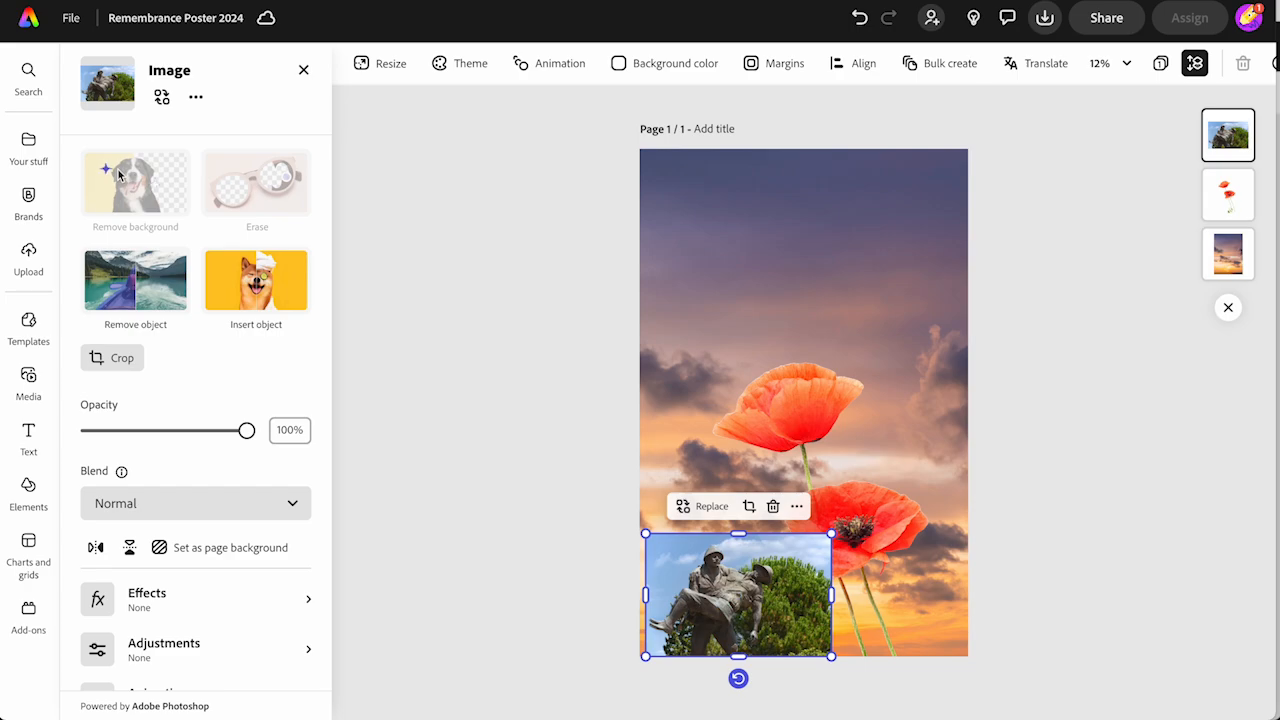
drag(774, 545, 796, 526)
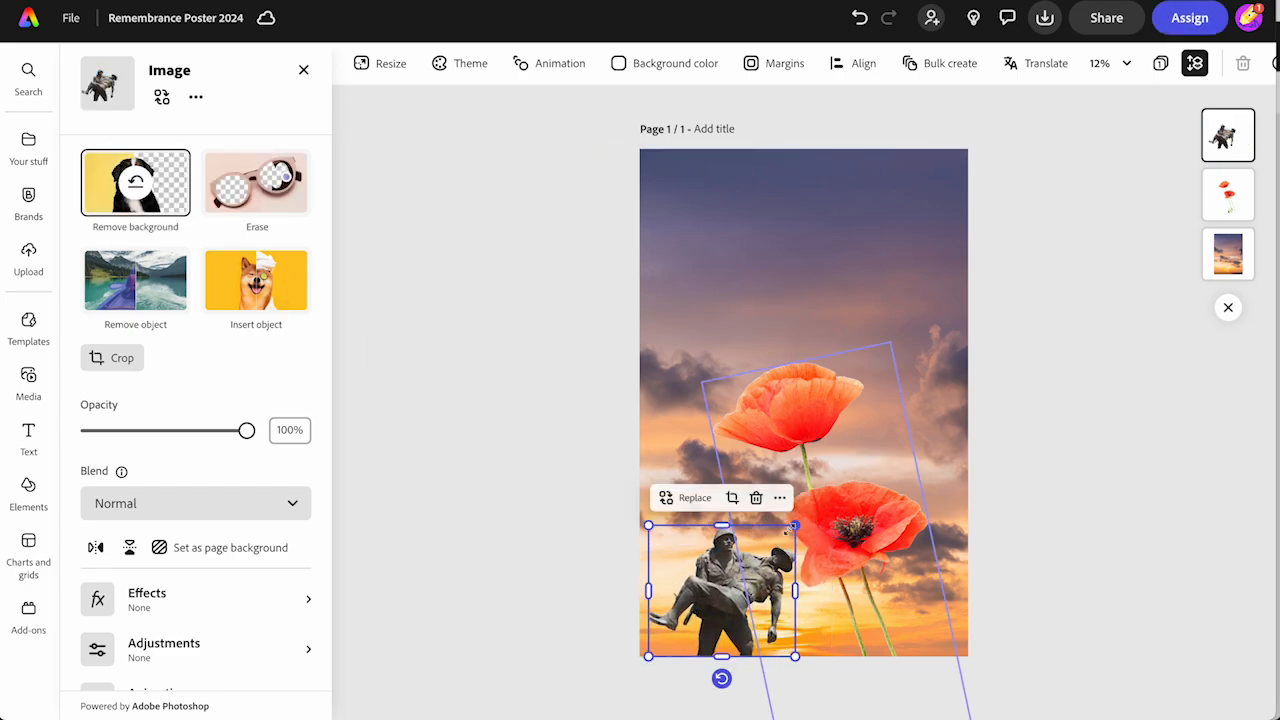
Move the poppies image slightly higher on the poster
click(594, 540)
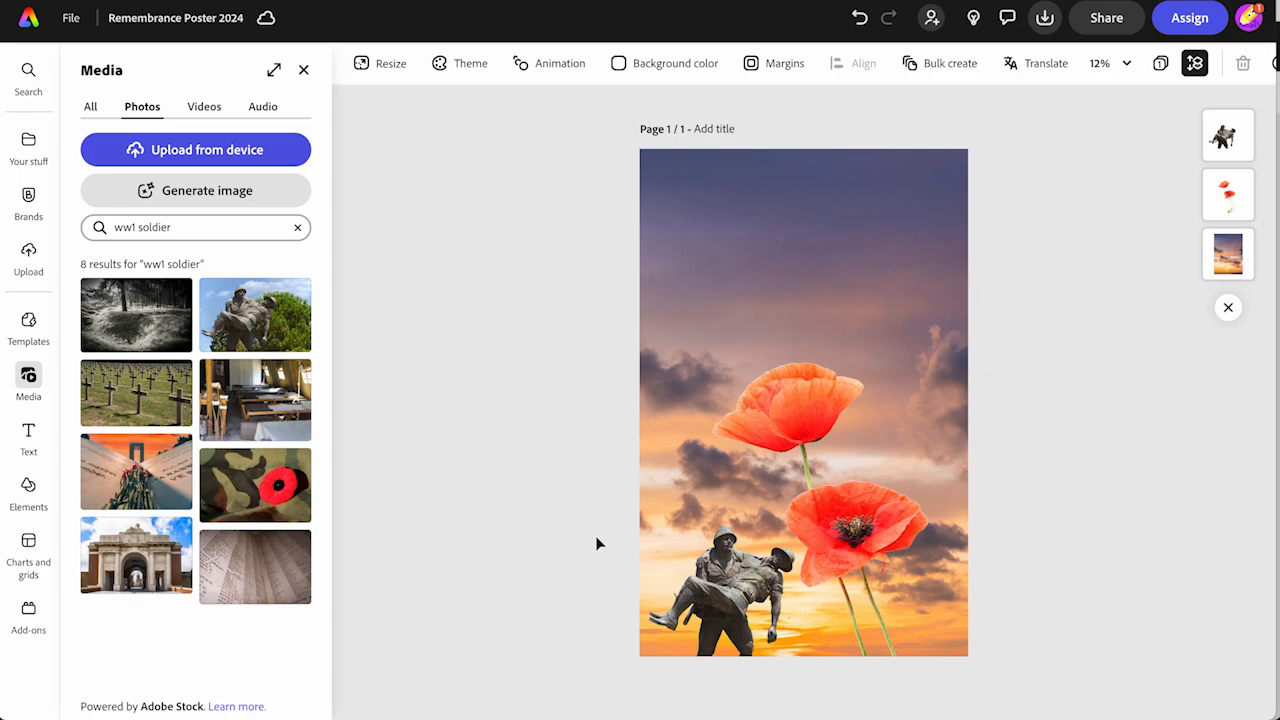
drag(795, 426, 800, 390)
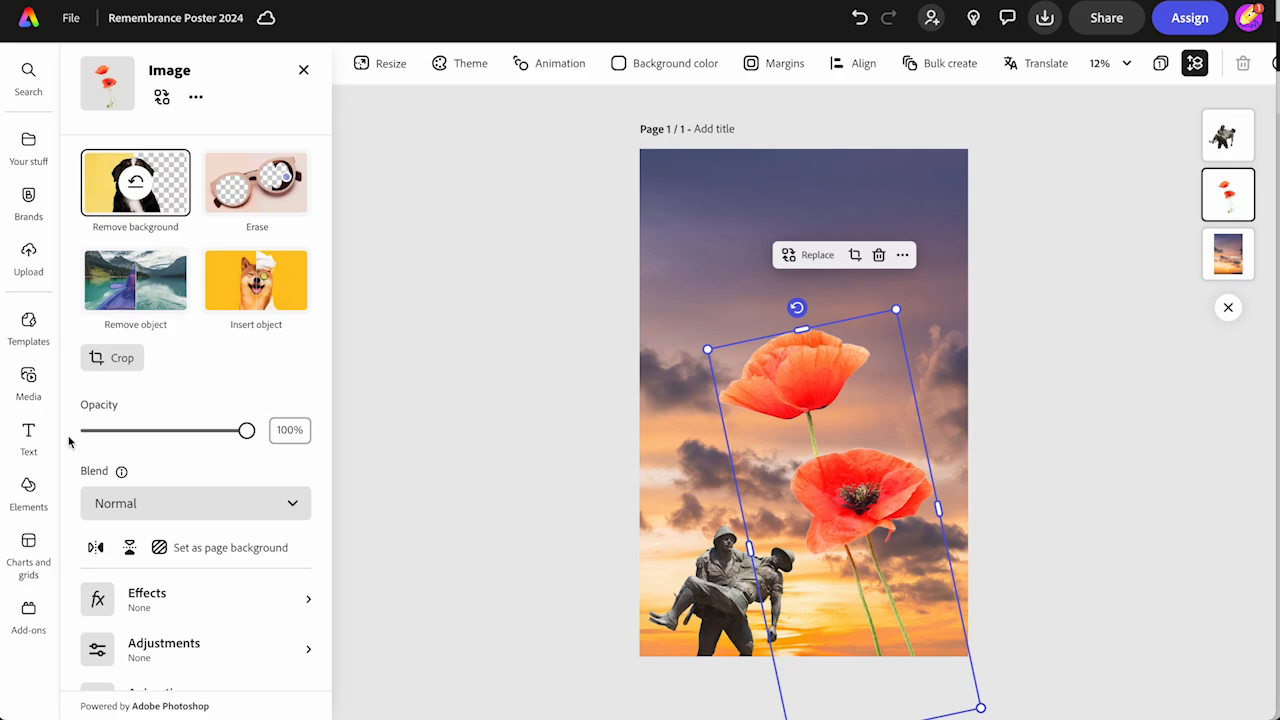
Search the photos for "ww1 plane" and for "ww1 airplane"
click(28, 380)
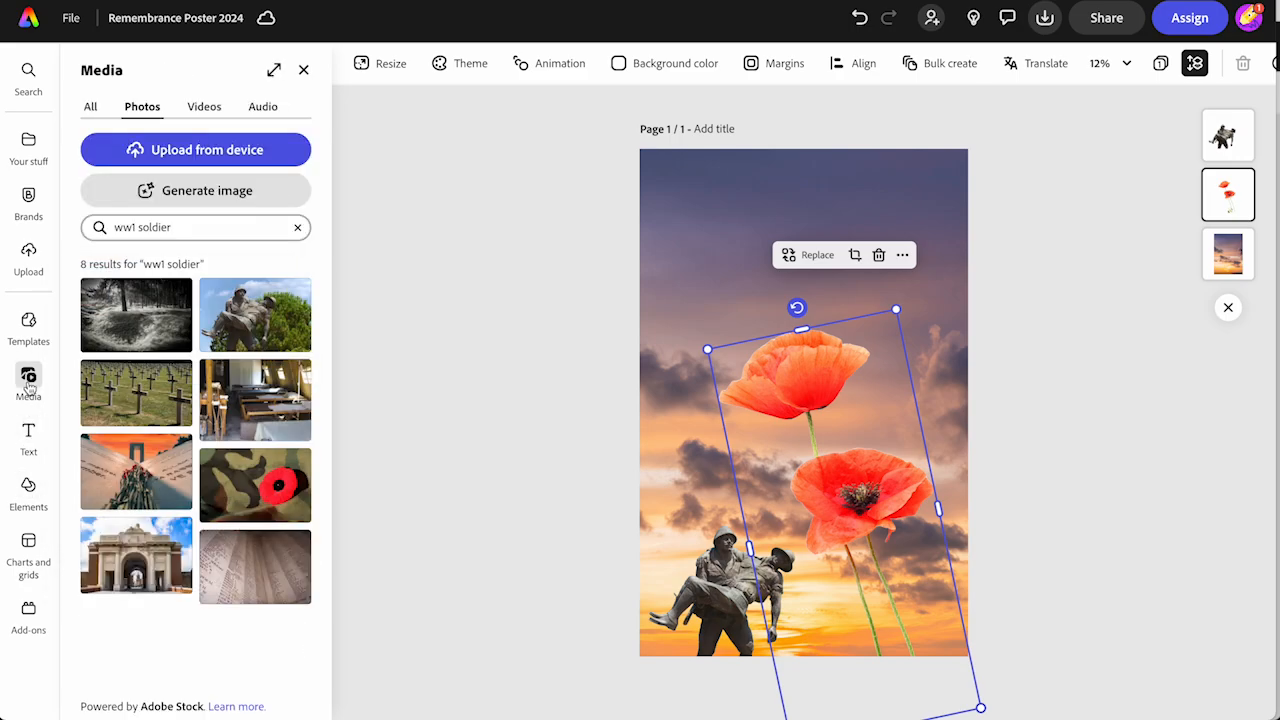
double_click(143, 227)
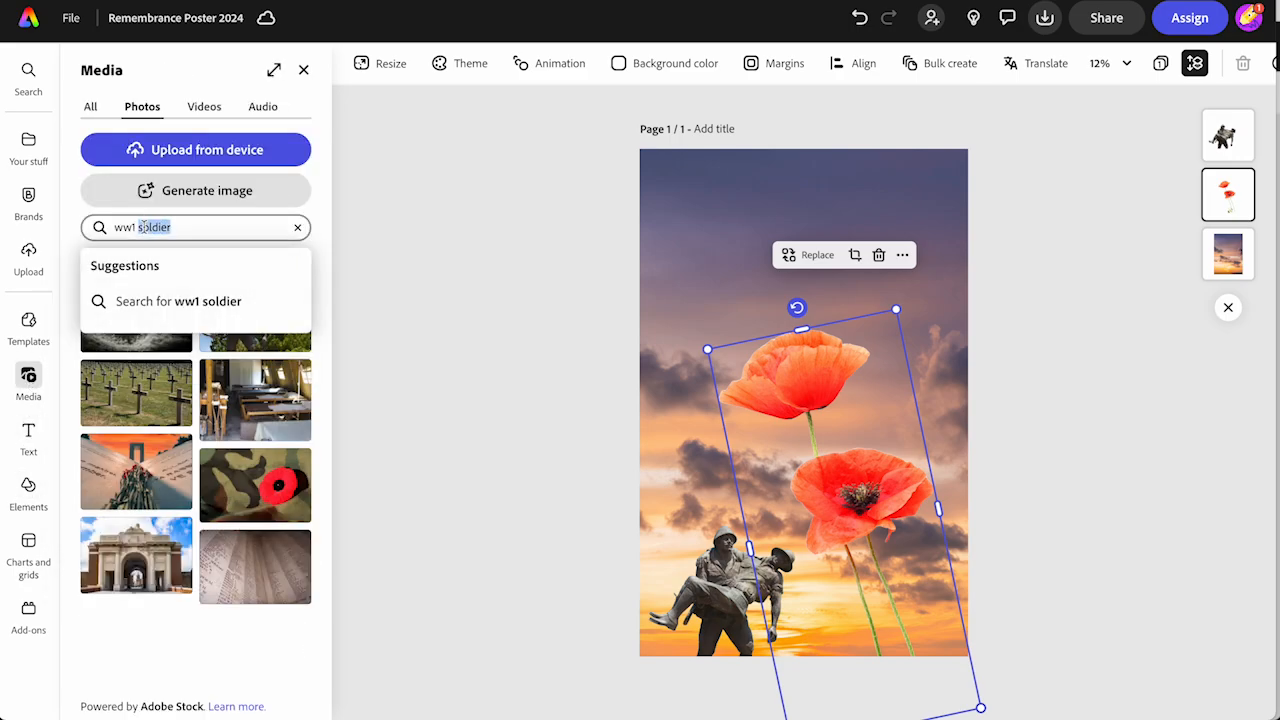
text(plane)
key(Return)
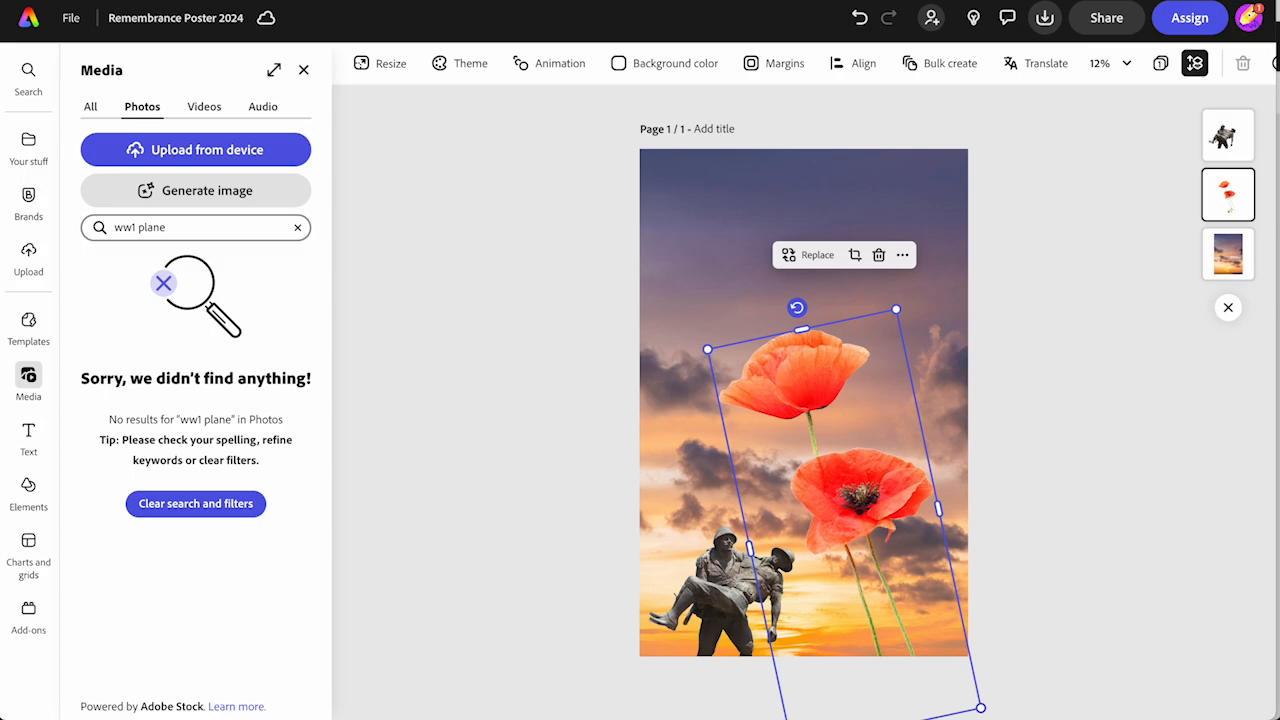
click(140, 227)
text(air)
key(Return)
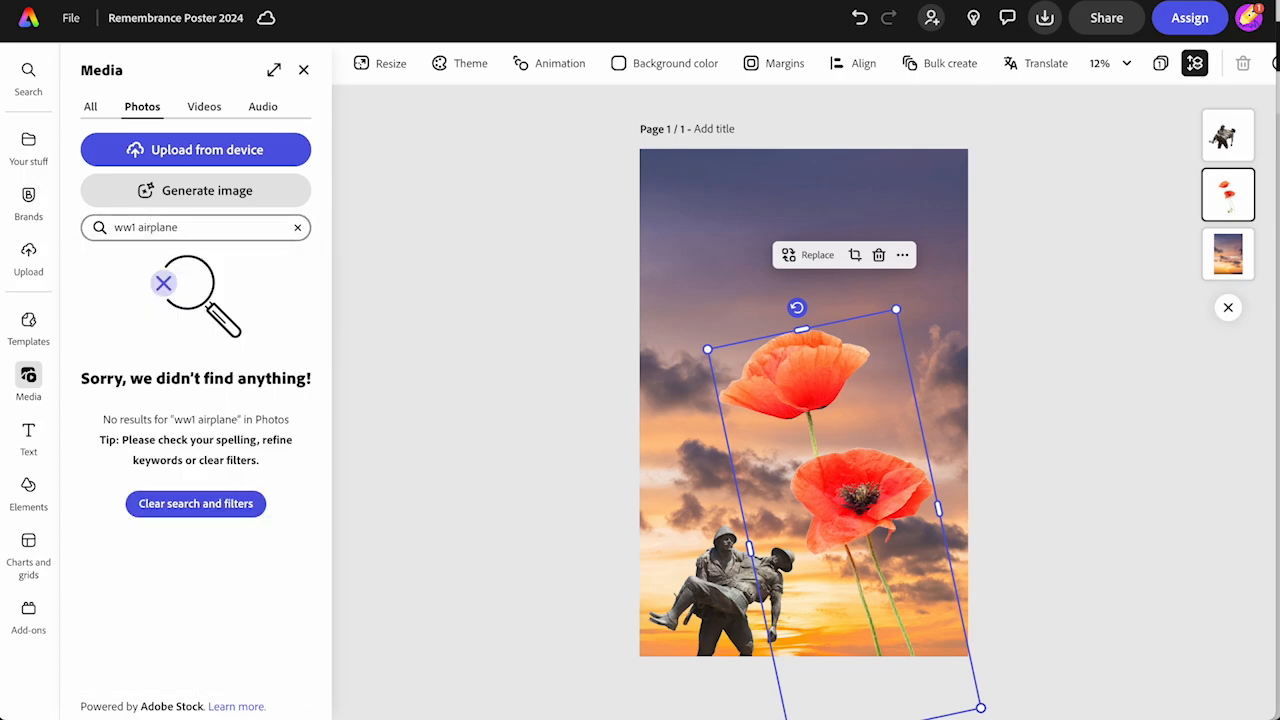
Search the photos for "biplane" and insert the blue-nosed biplane on a plain white background
double_click(136, 227)
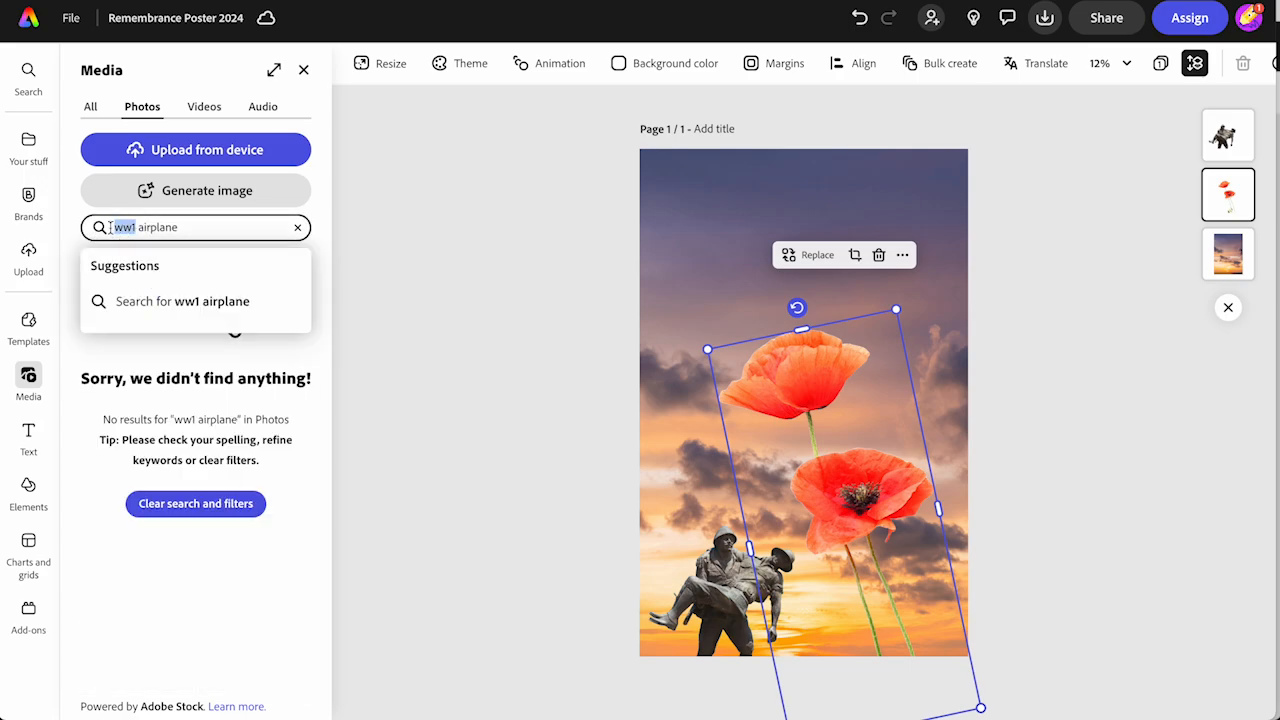
key(ctrl+a)
text(biplane)
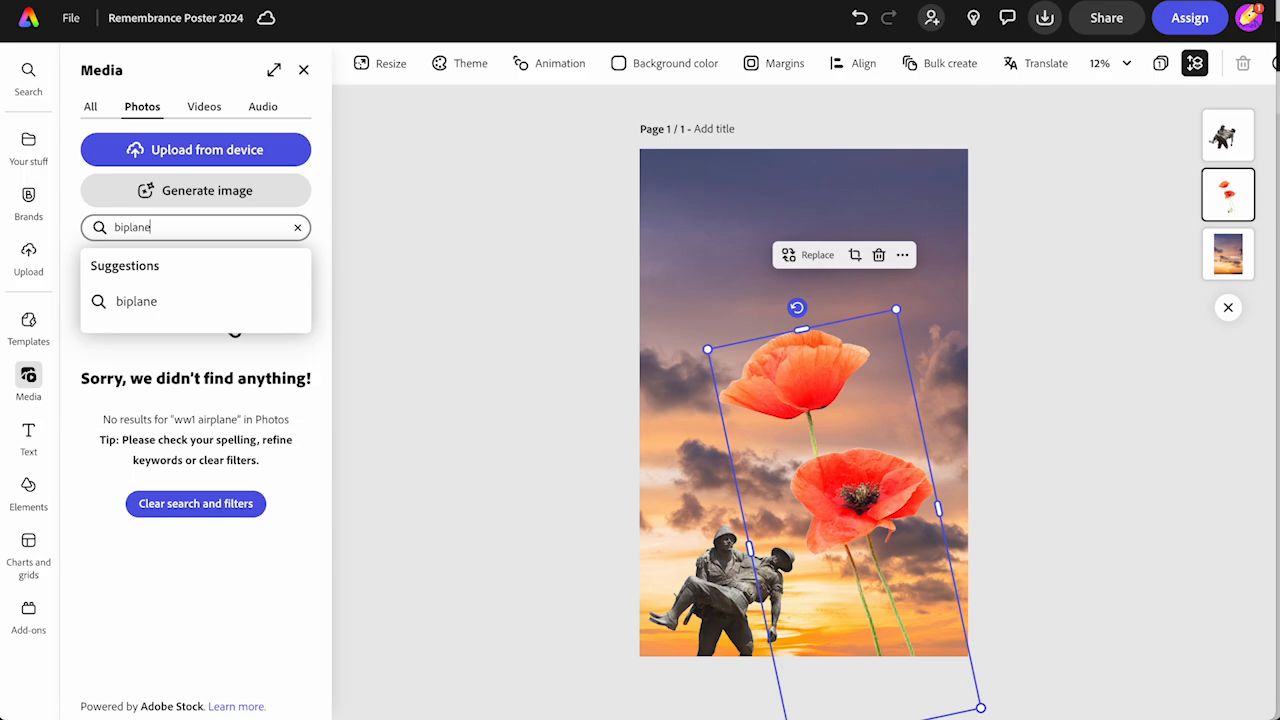
key(Return)
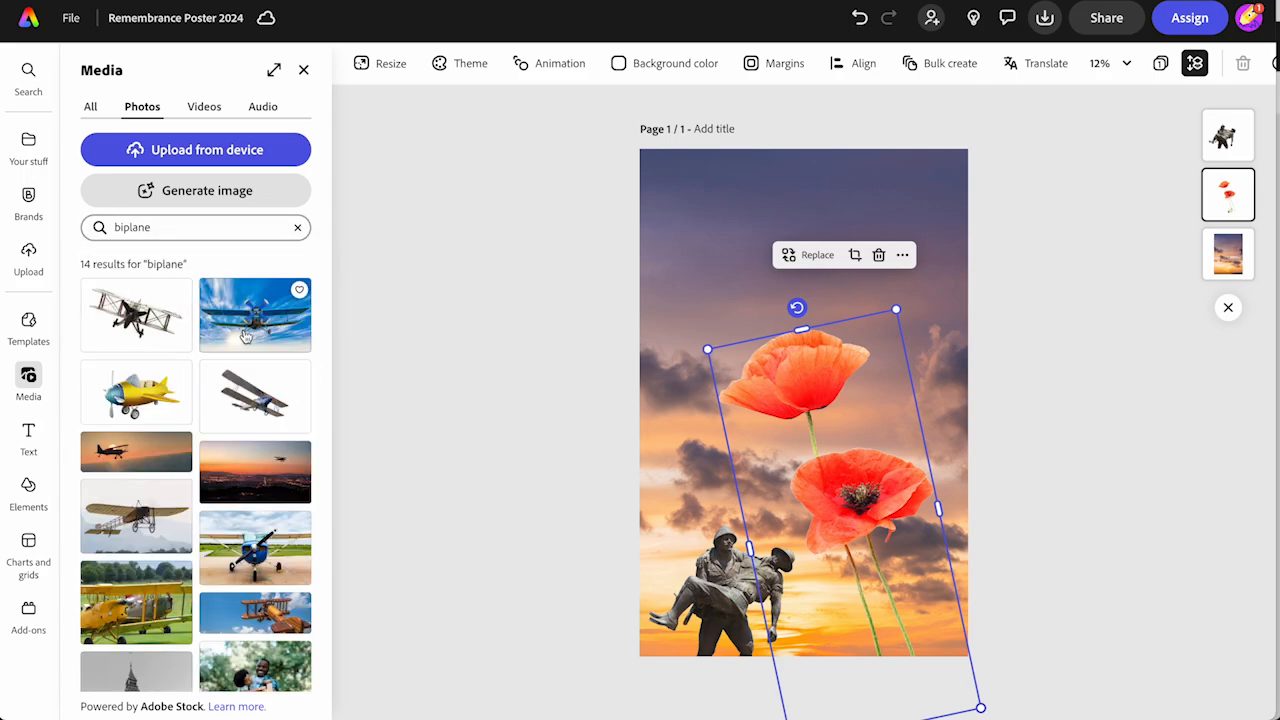
scroll(260, 440, down, 5)
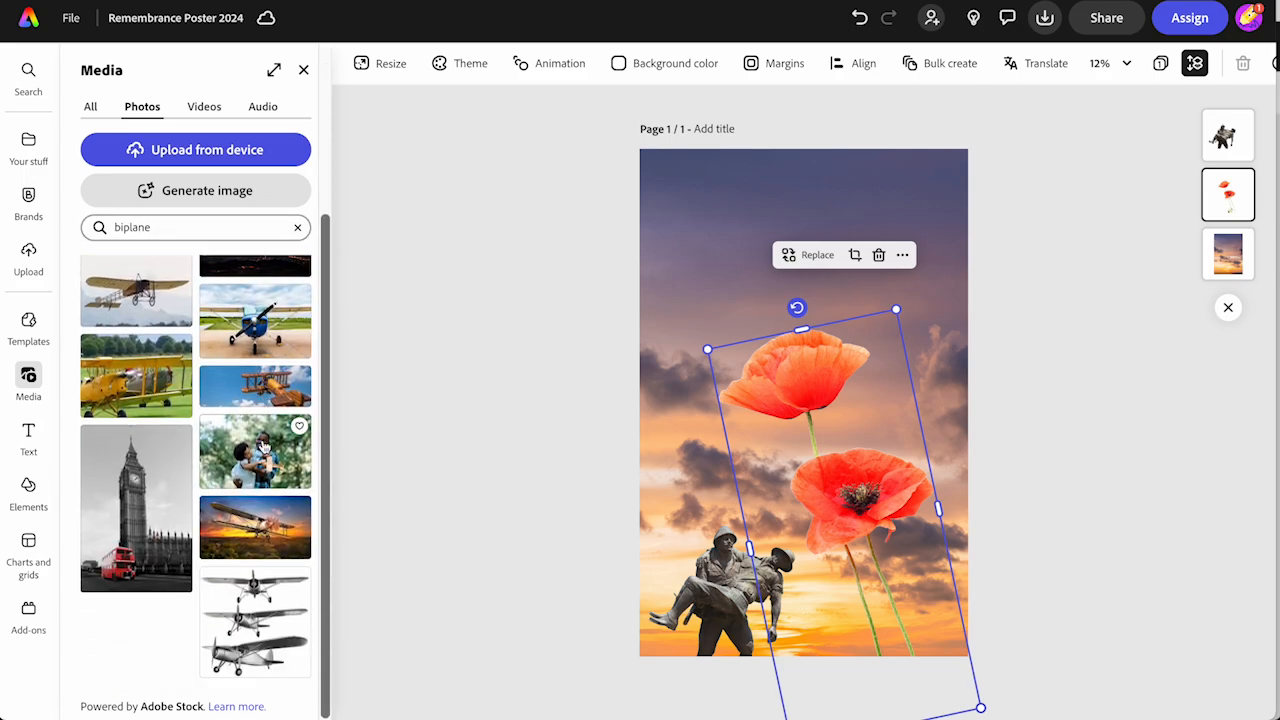
scroll(258, 430, up, 5)
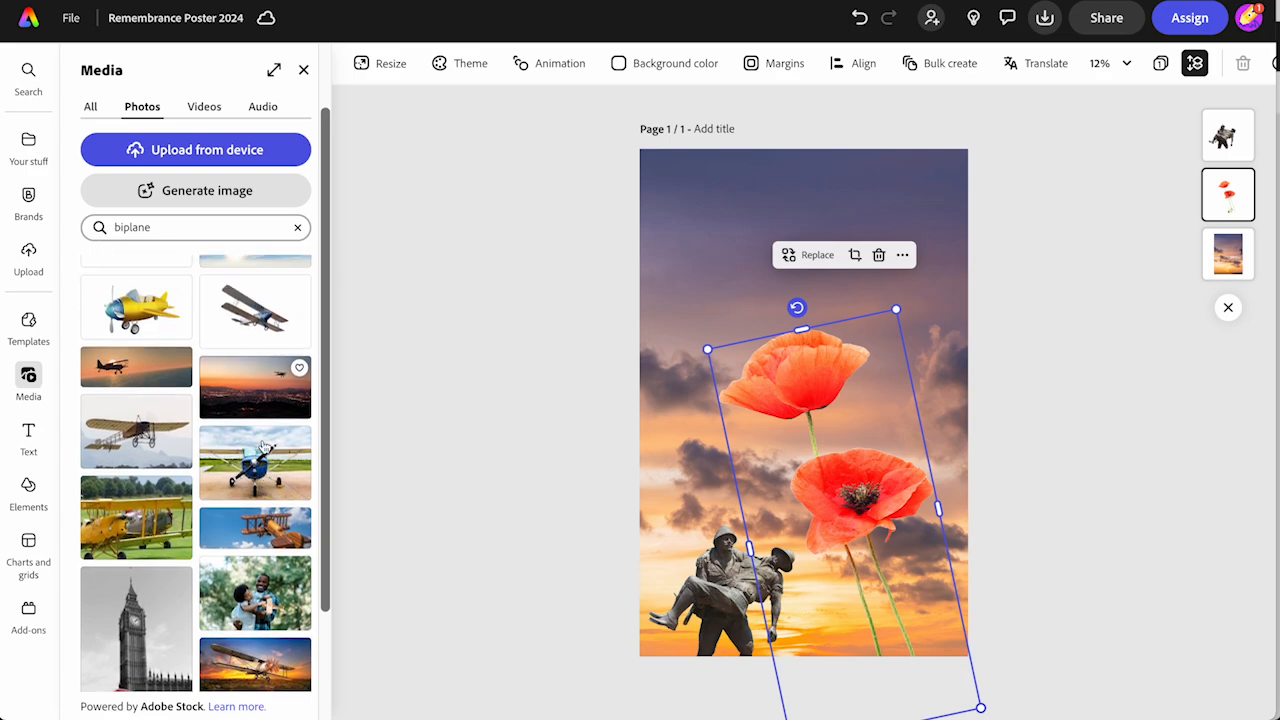
click(250, 400)
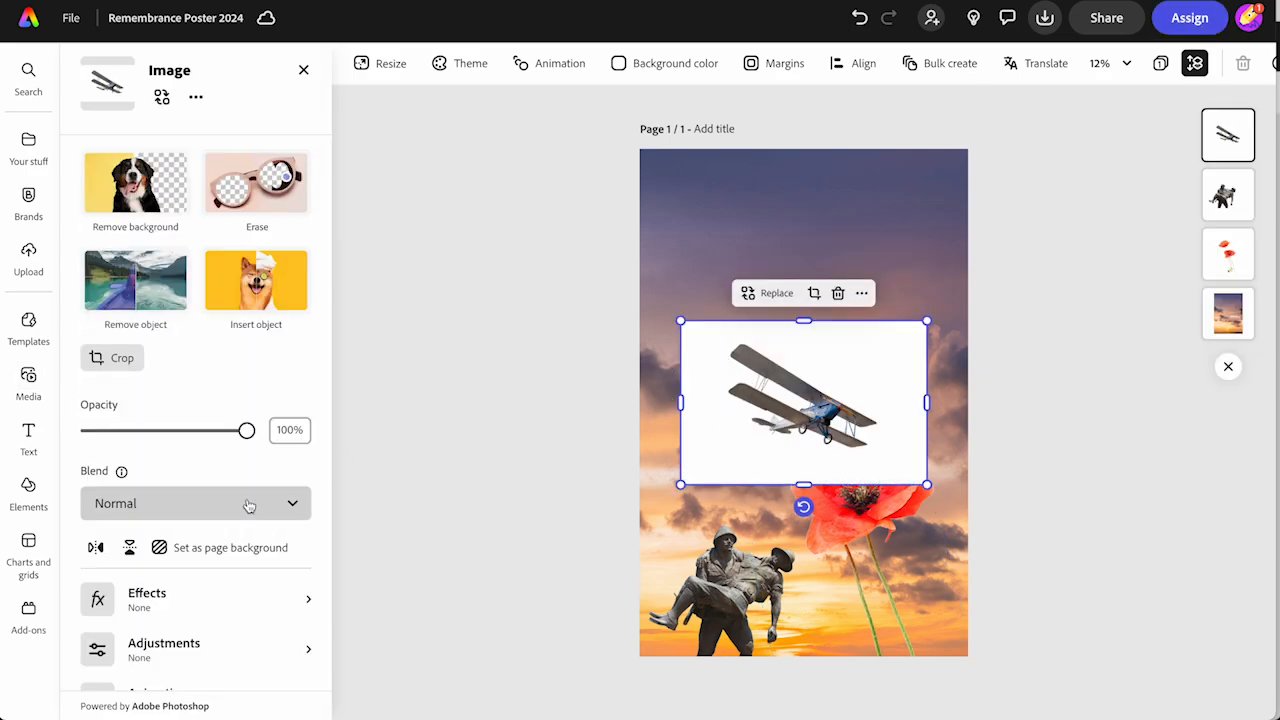
Flip the biplane photo horizontally, remove its background and place it in the poster's upper-right corner
click(96, 548)
drag(797, 417, 847, 240)
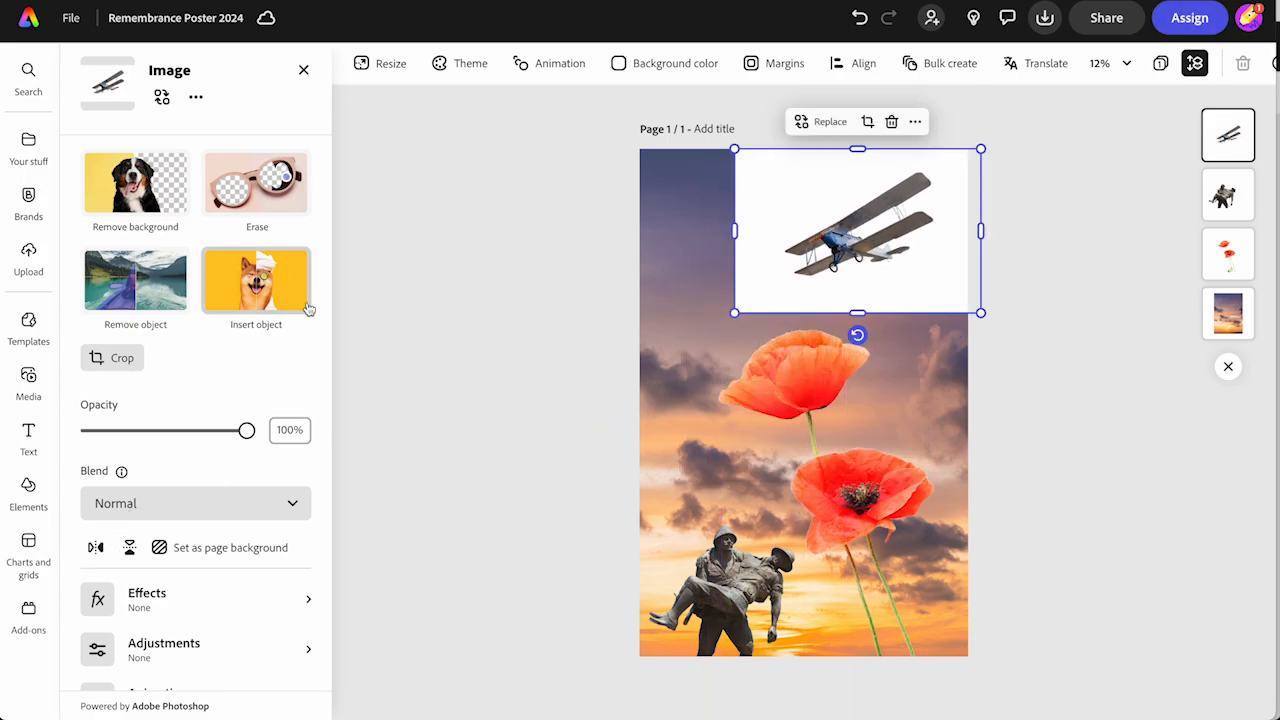
click(139, 205)
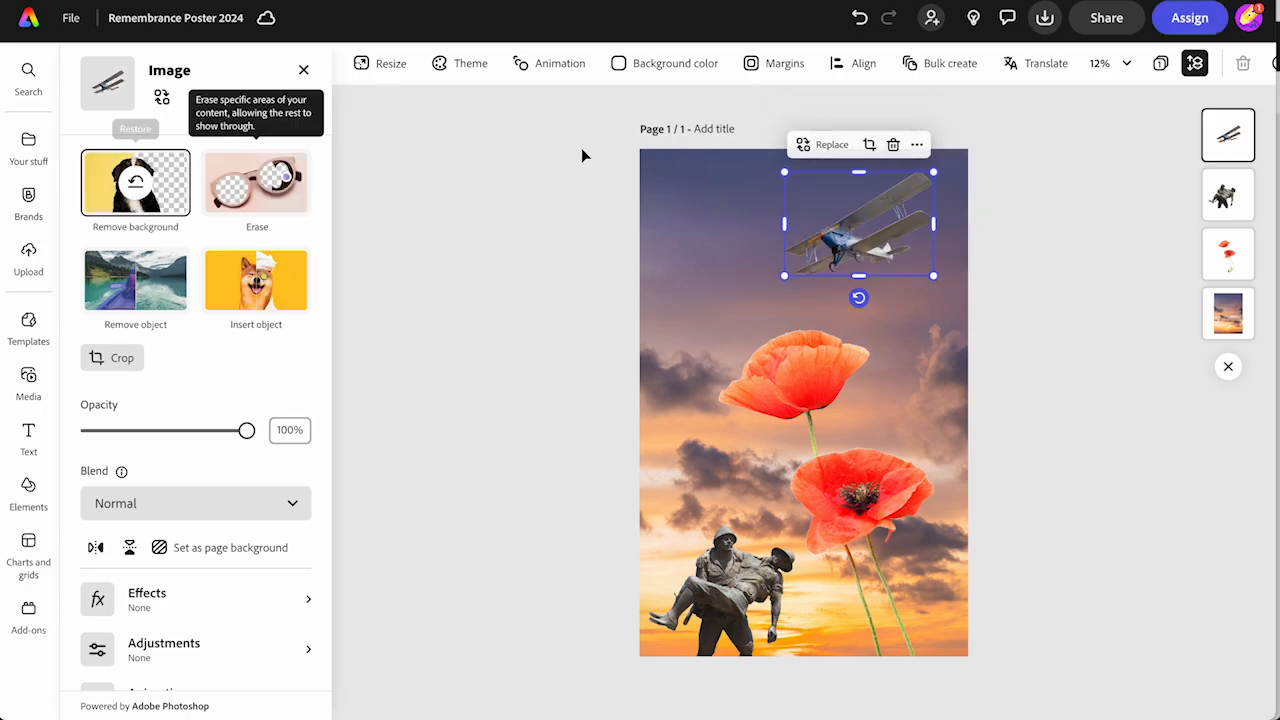
mouse_move(853, 253)
mouse_down()
mouse_move(905, 228)
mouse_move(872, 244)
mouse_up()
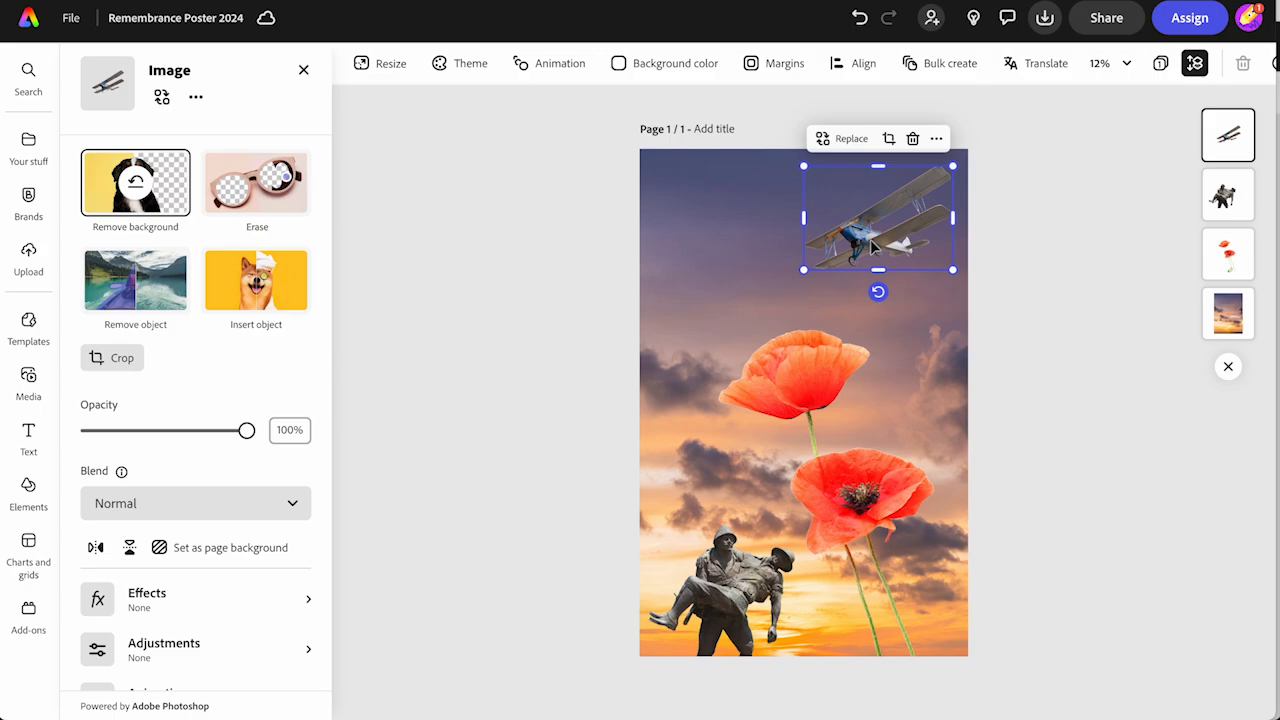
Try the Screen blend mode on the poppies image, then set its blend mode to Multiply
click(806, 396)
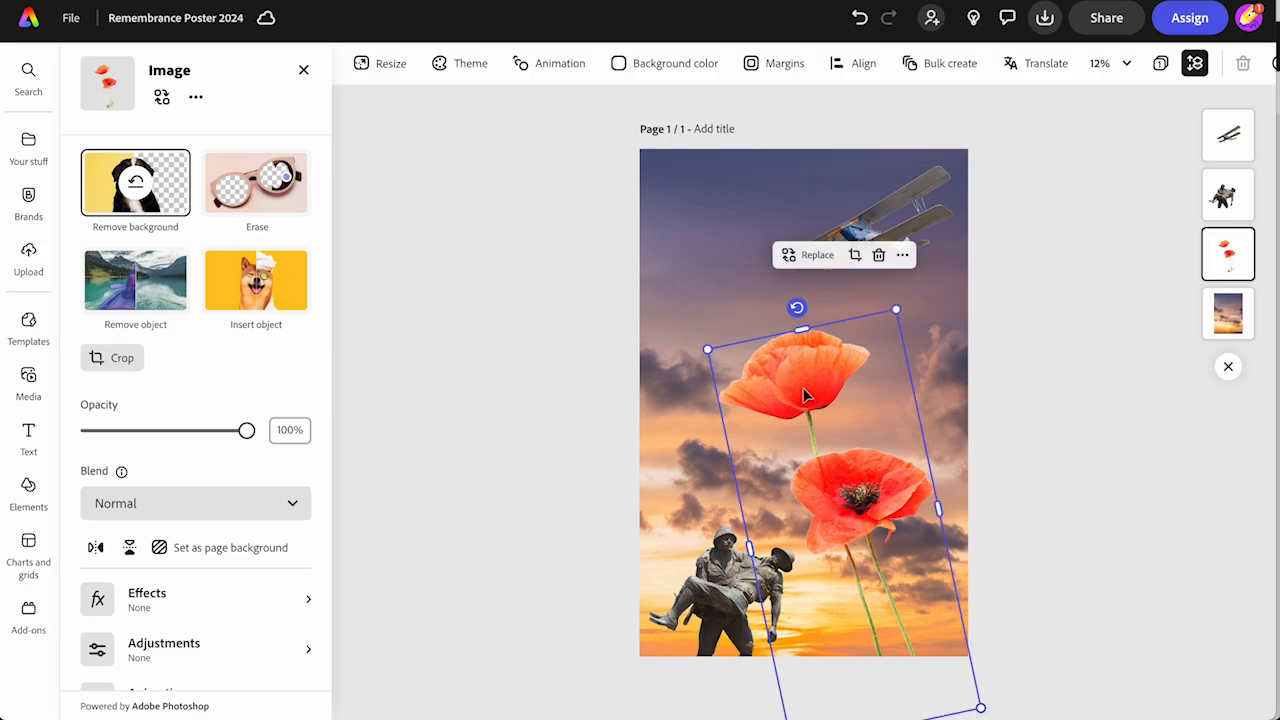
click(282, 501)
click(160, 455)
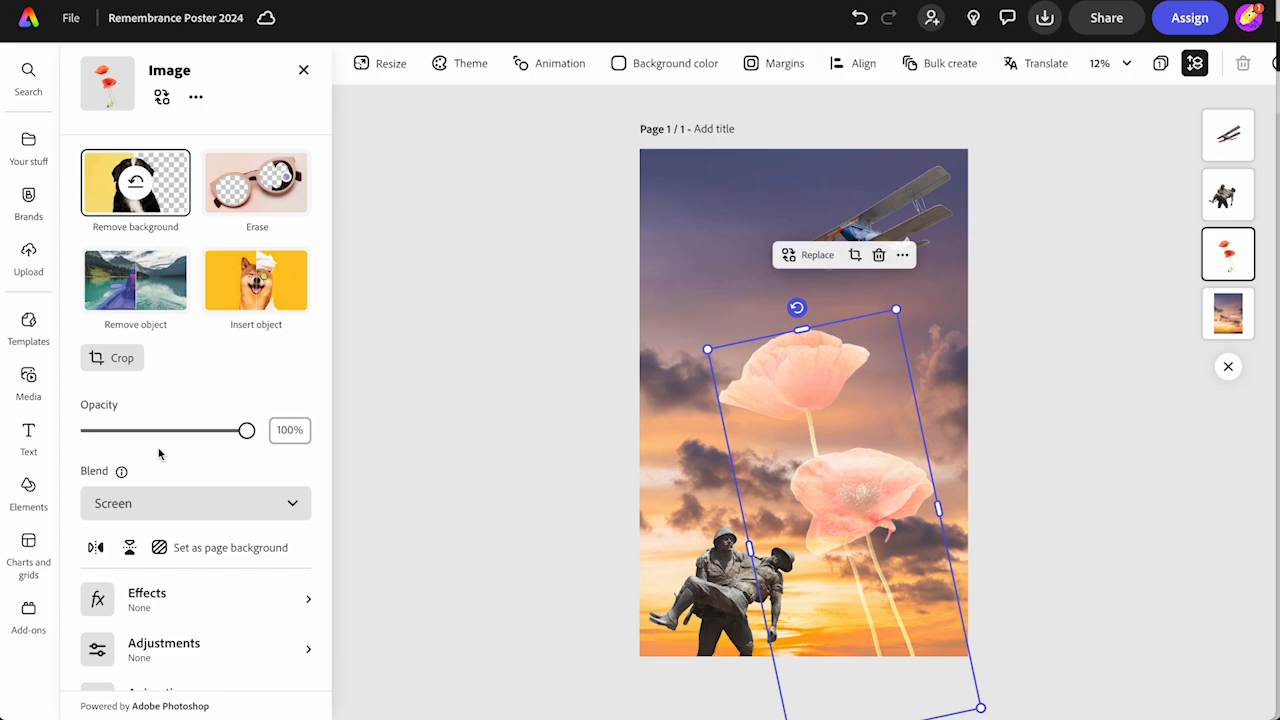
click(145, 513)
click(165, 369)
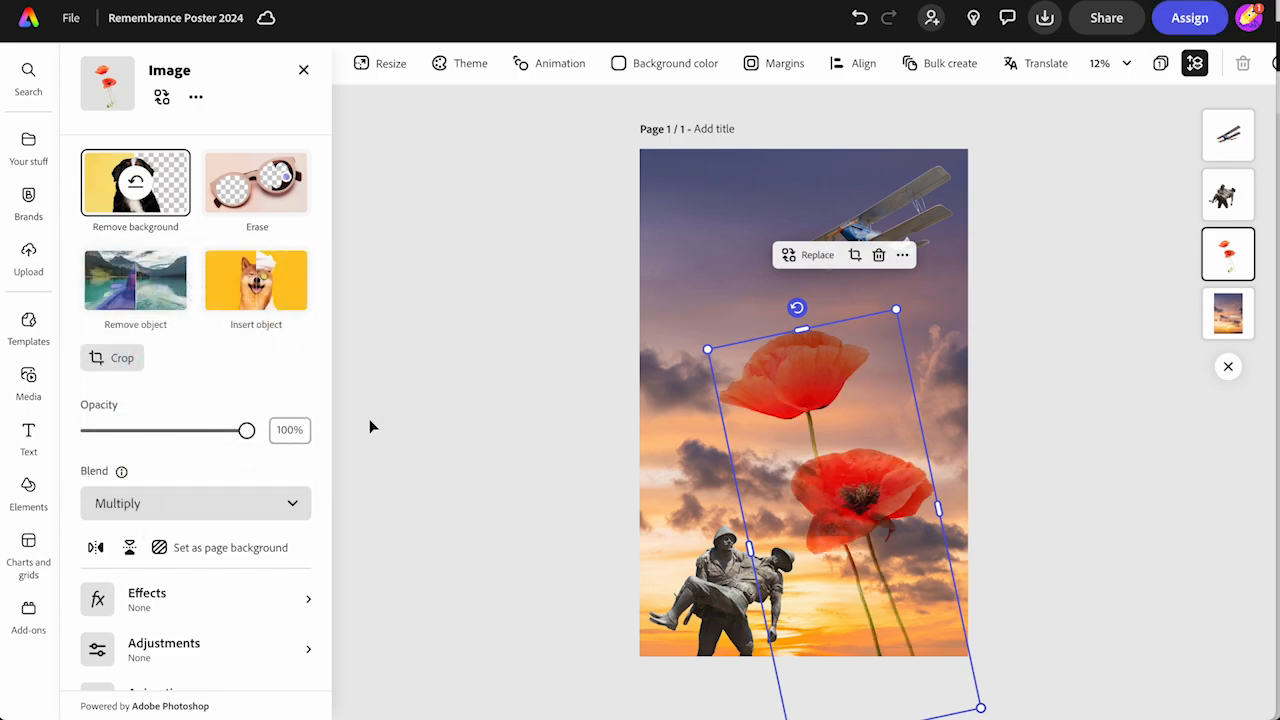
Set the soldier statue's blend mode to Multiply and its opacity to 66%
click(702, 608)
click(259, 491)
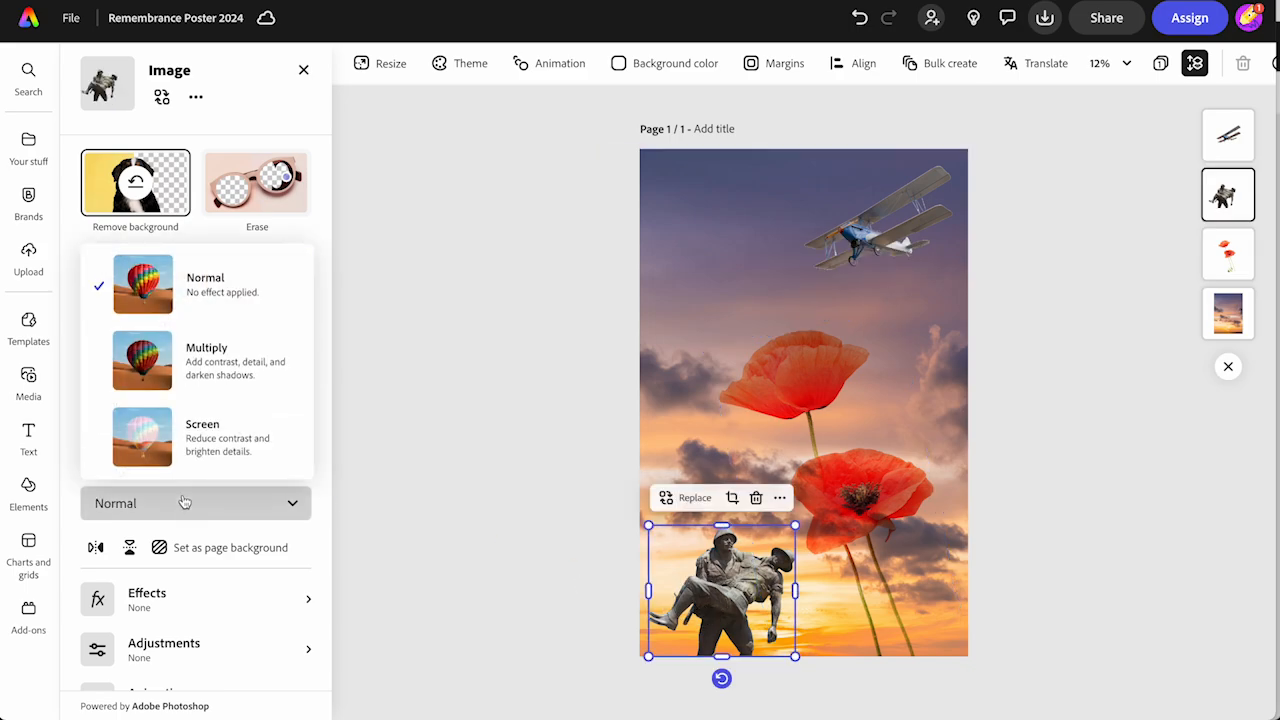
click(160, 376)
drag(246, 436, 197, 432)
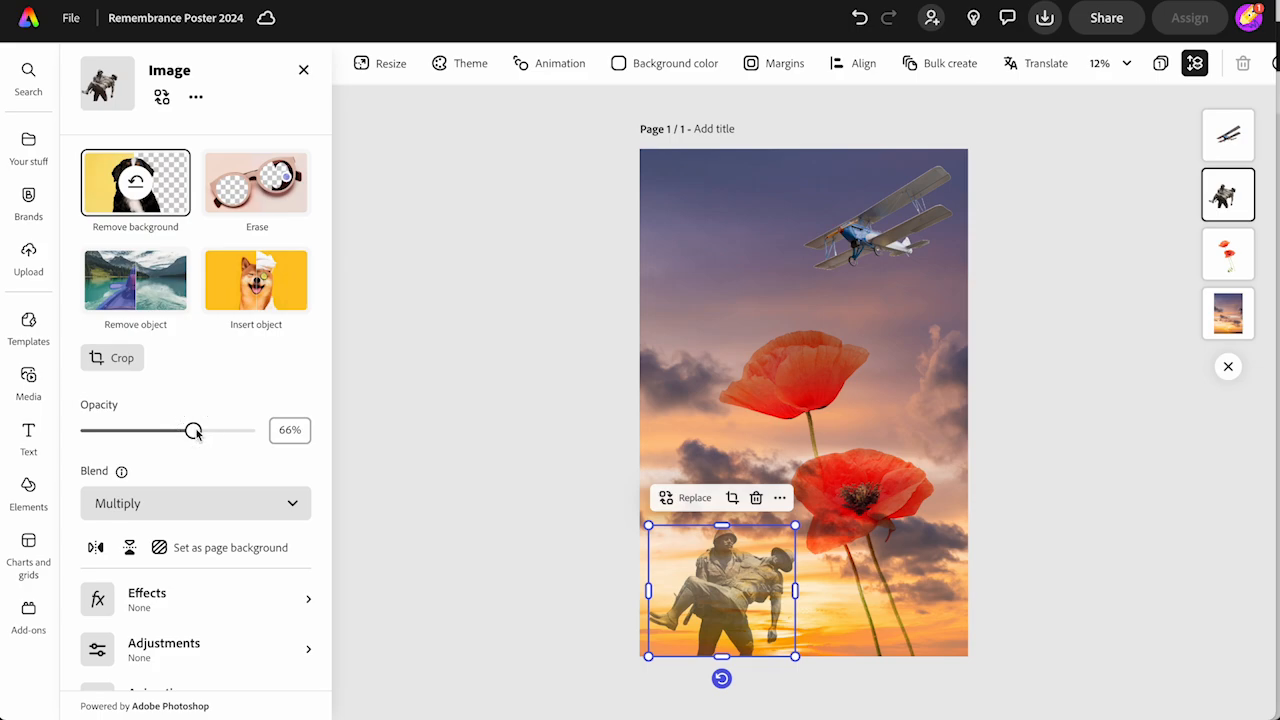
Set the biplane's blend mode to Multiply and its opacity to 56%
click(872, 247)
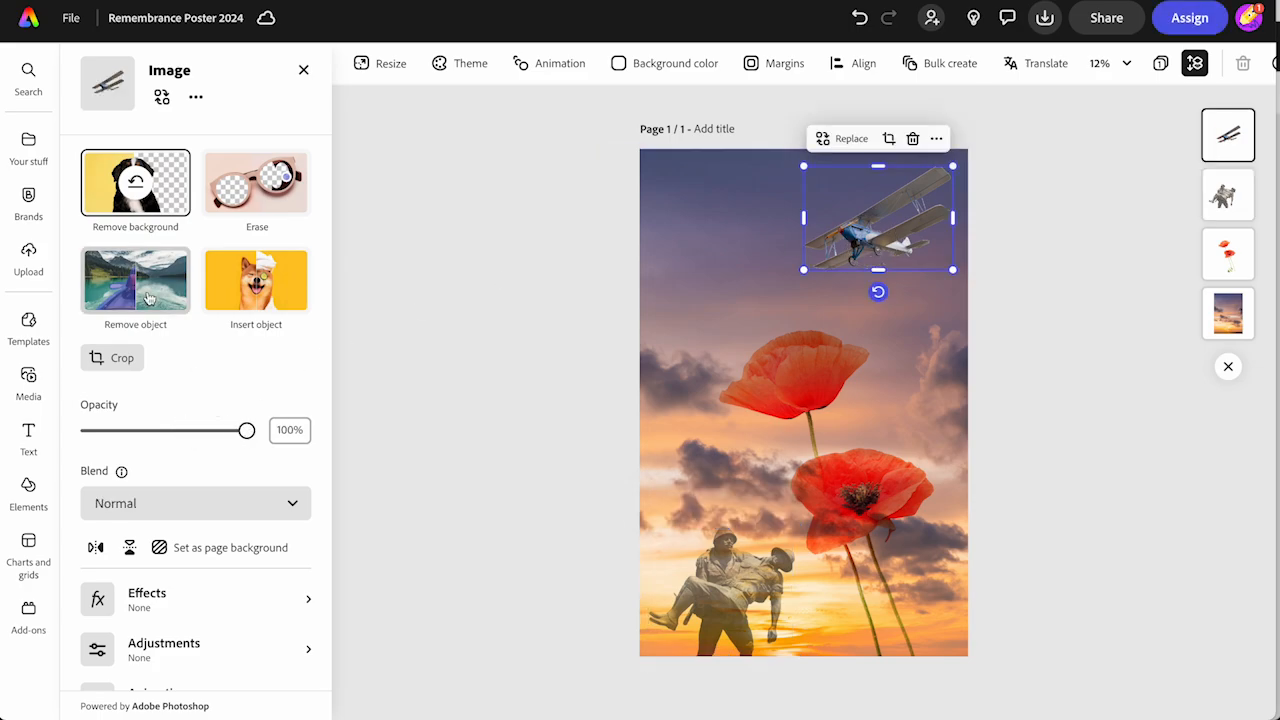
click(140, 502)
click(149, 378)
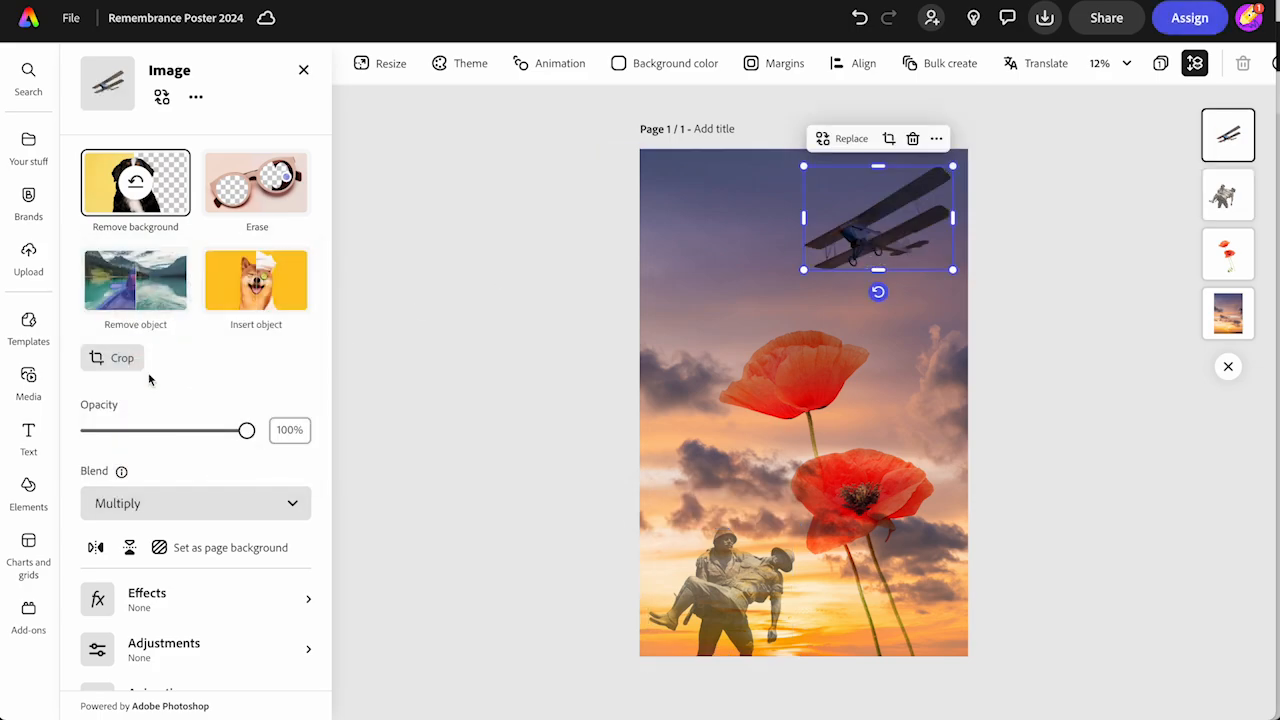
drag(240, 436, 179, 432)
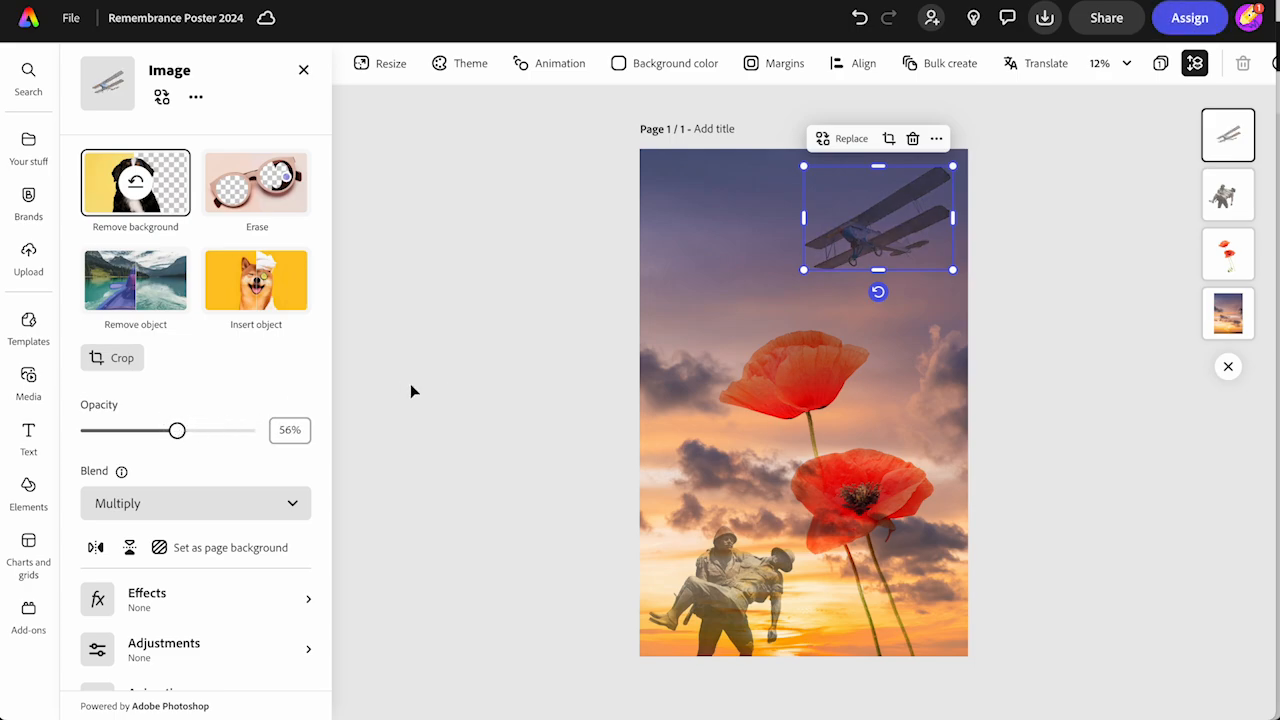
Apply the last duotone effect, the pale red one, to the biplane
scroll(150, 686, down, 1)
click(137, 541)
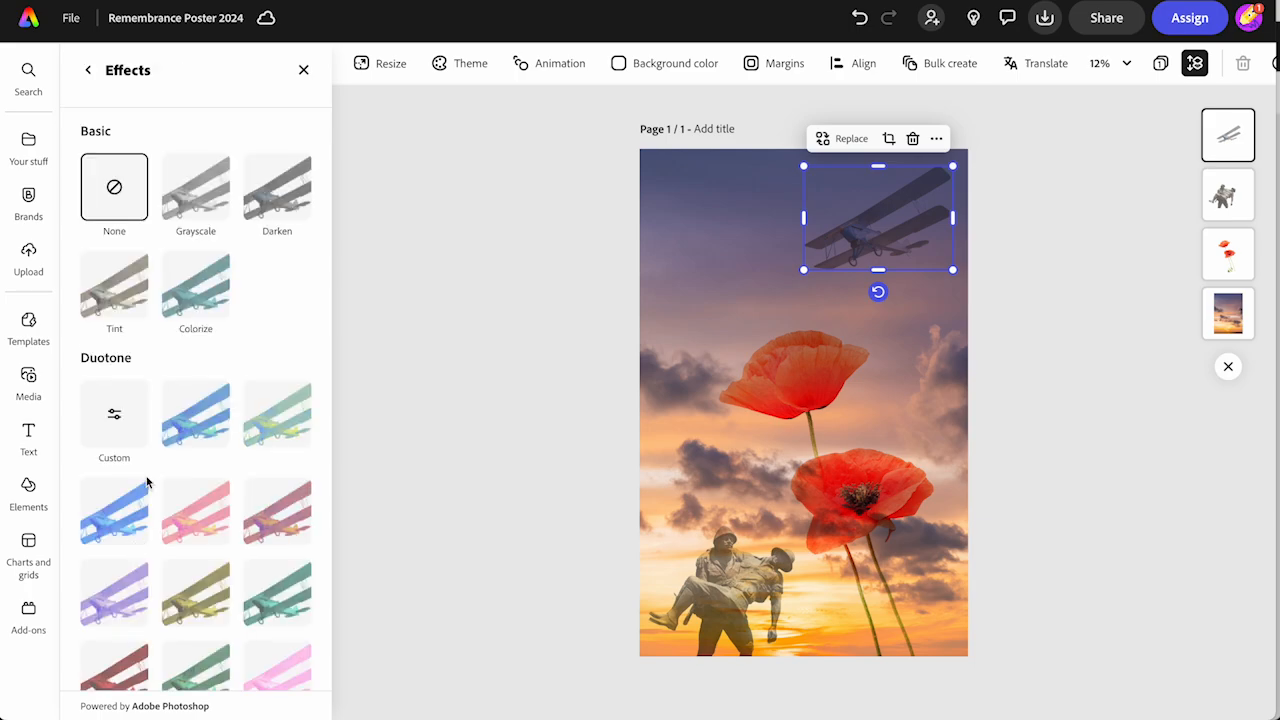
scroll(143, 480, down, 5)
click(115, 620)
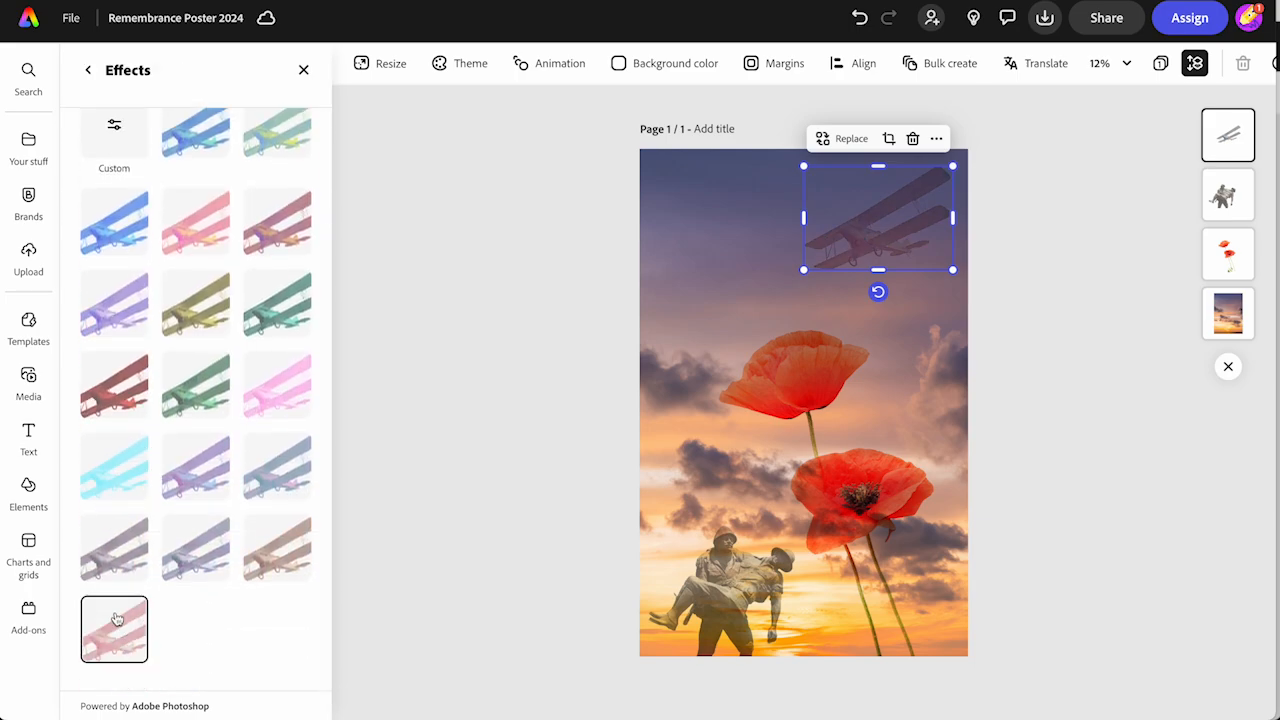
Apply the same pale red duotone effect to the soldier statue and deselect it
click(704, 583)
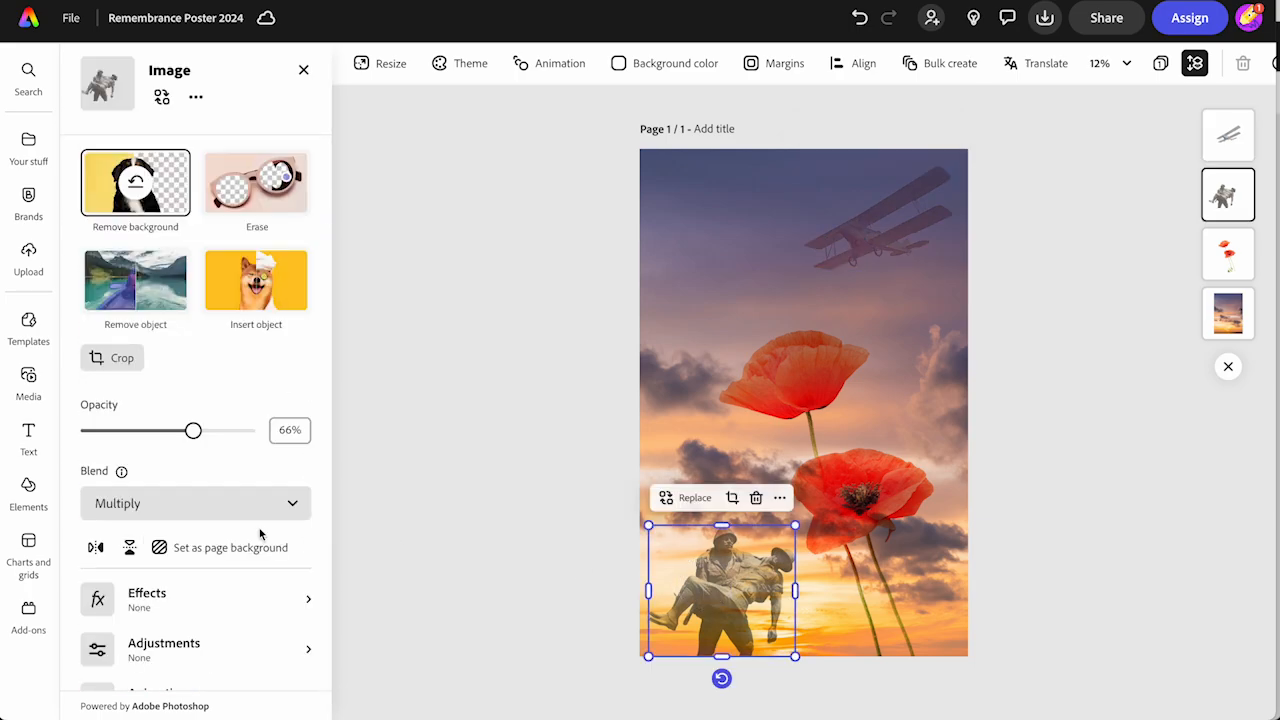
scroll(181, 605, down, 1)
click(178, 548)
scroll(178, 551, down, 5)
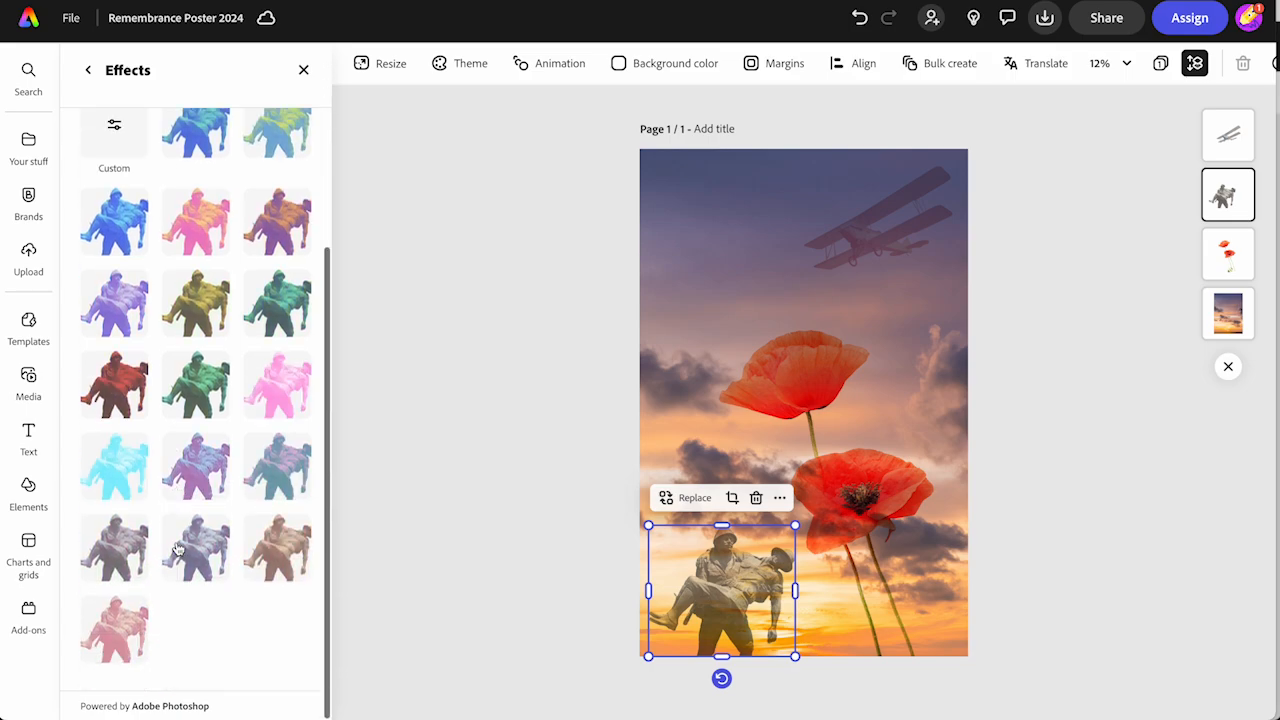
click(132, 634)
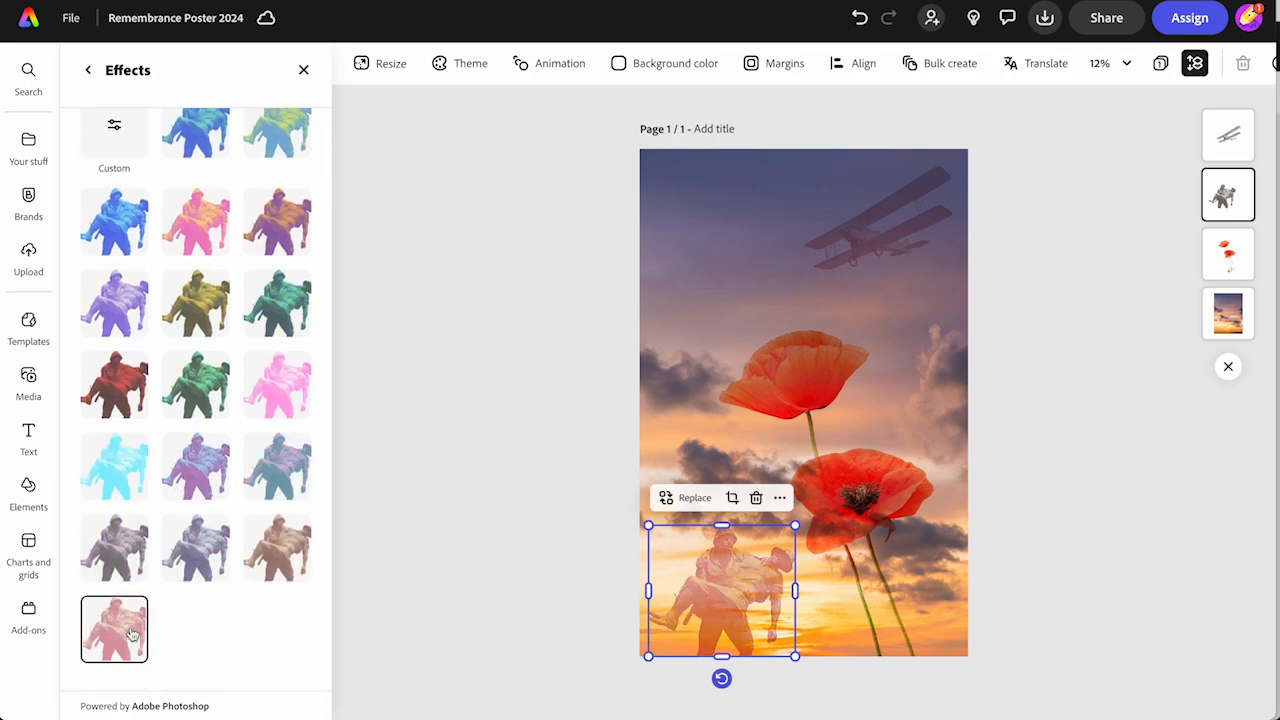
click(418, 453)
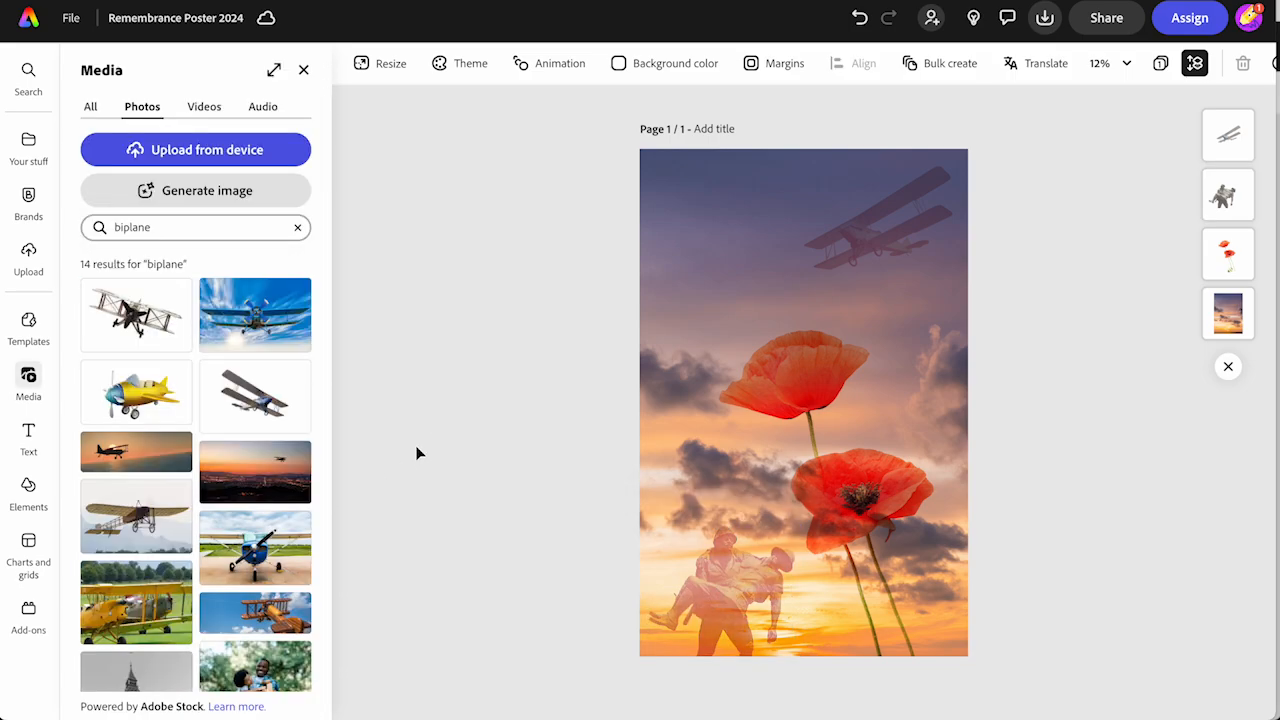
Add the text "WE HONOUR THOSE WHO HAVE GIVEN THEIR LIVES" and apply the recommended heavy Otomanopee One style
click(28, 435)
click(180, 118)
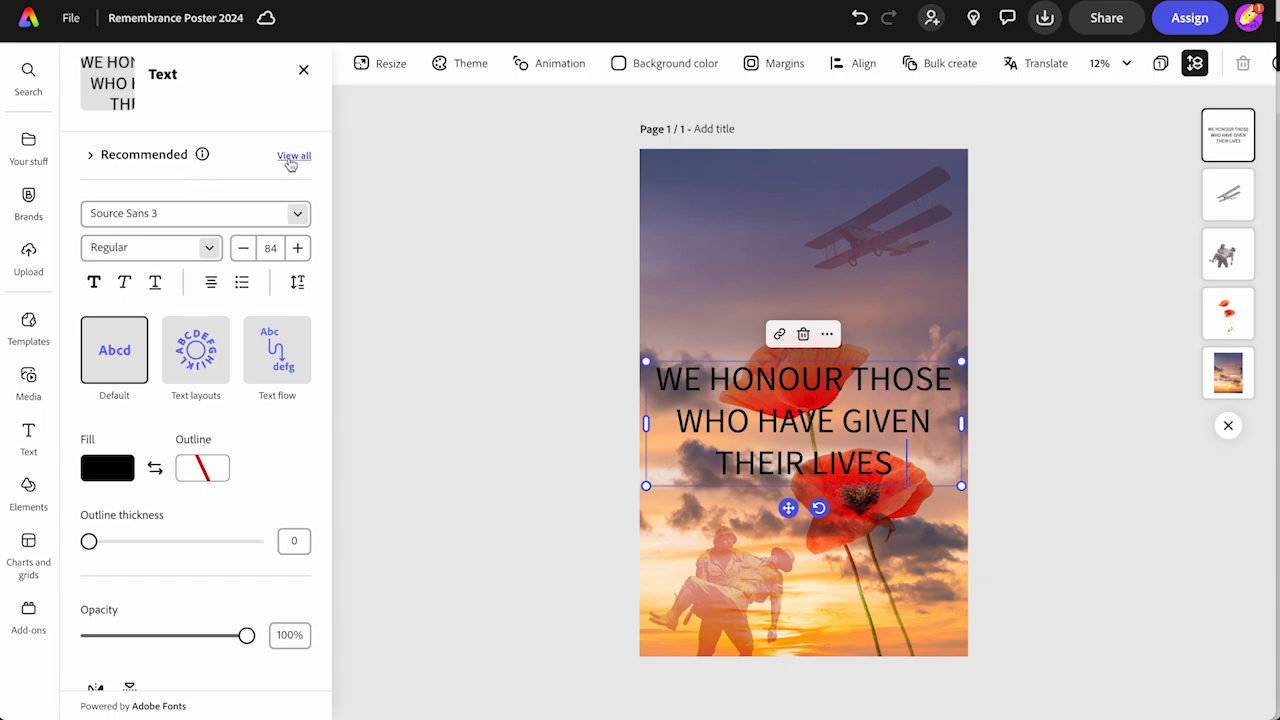
click(289, 156)
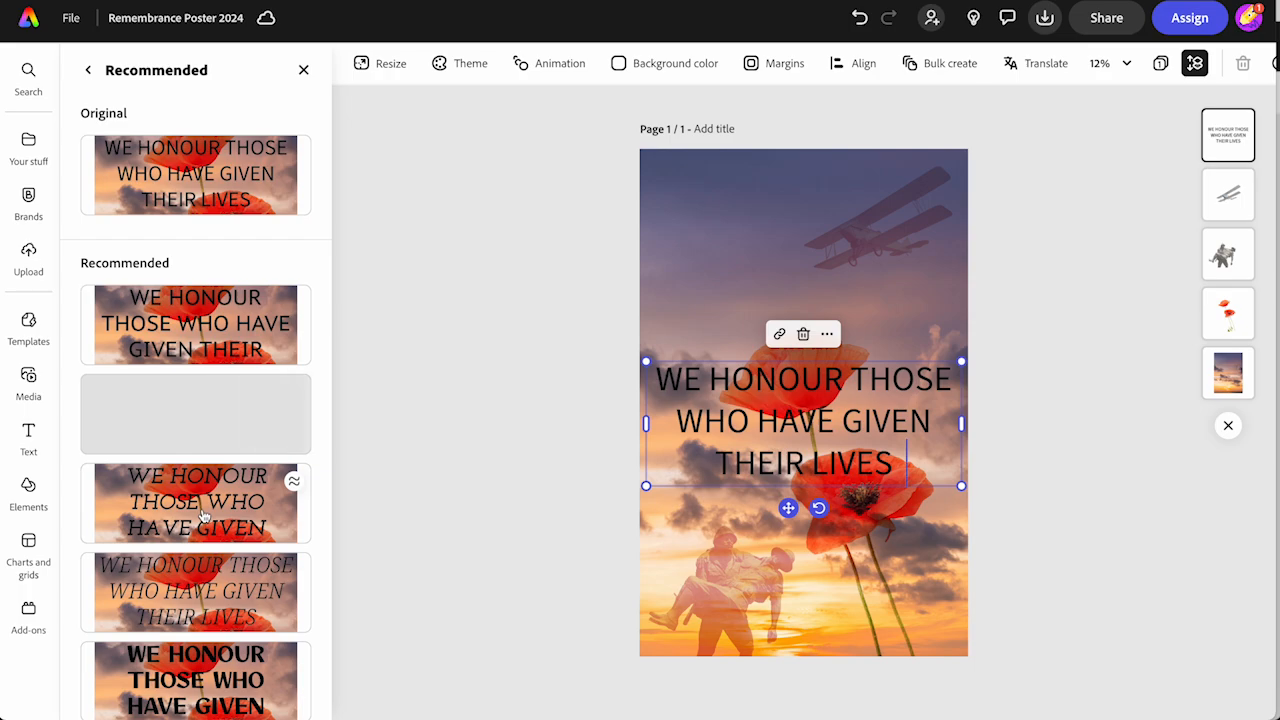
click(183, 675)
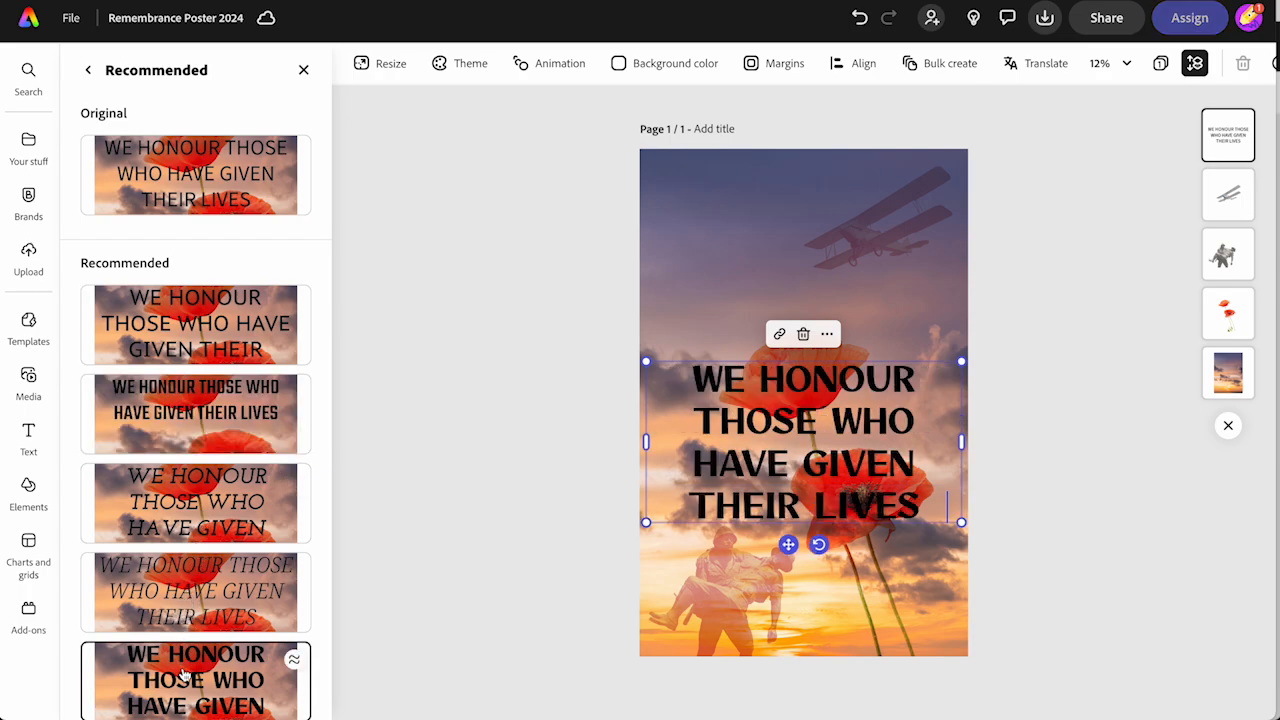
click(88, 70)
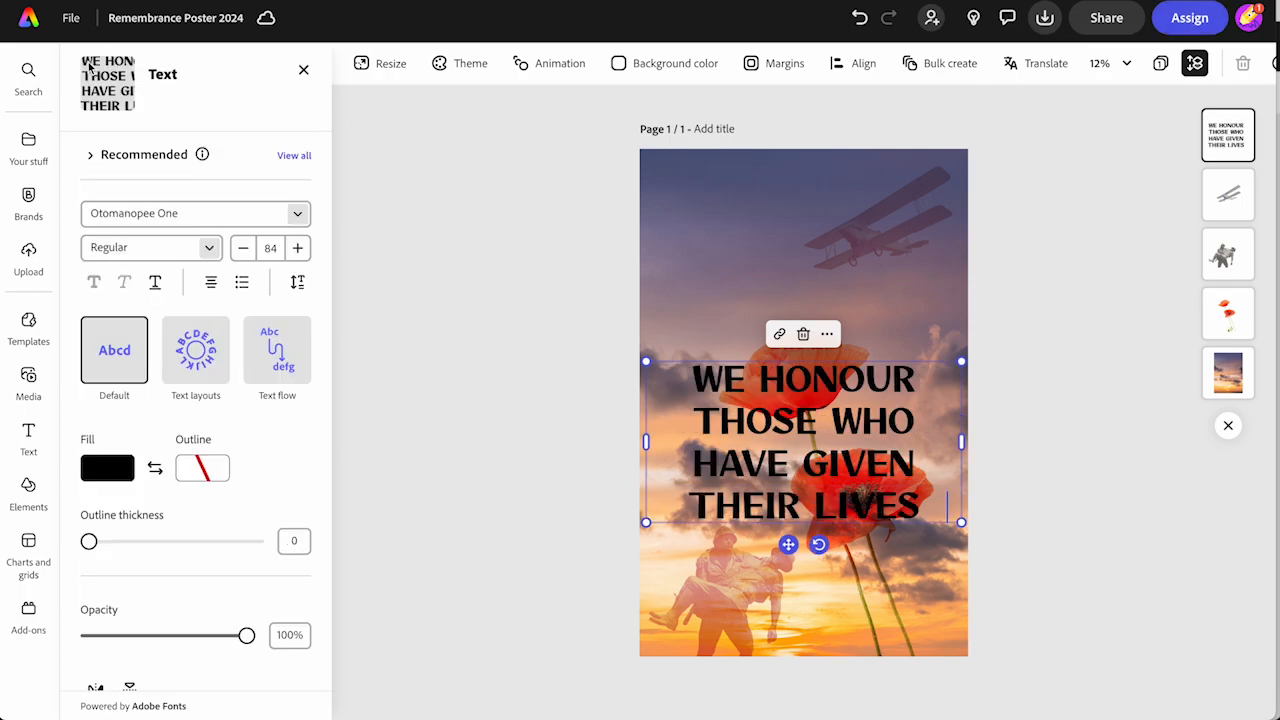
Lay the text out as a Circle, shrink it to size 50 and centre it horizontally around the upper poppy
click(196, 350)
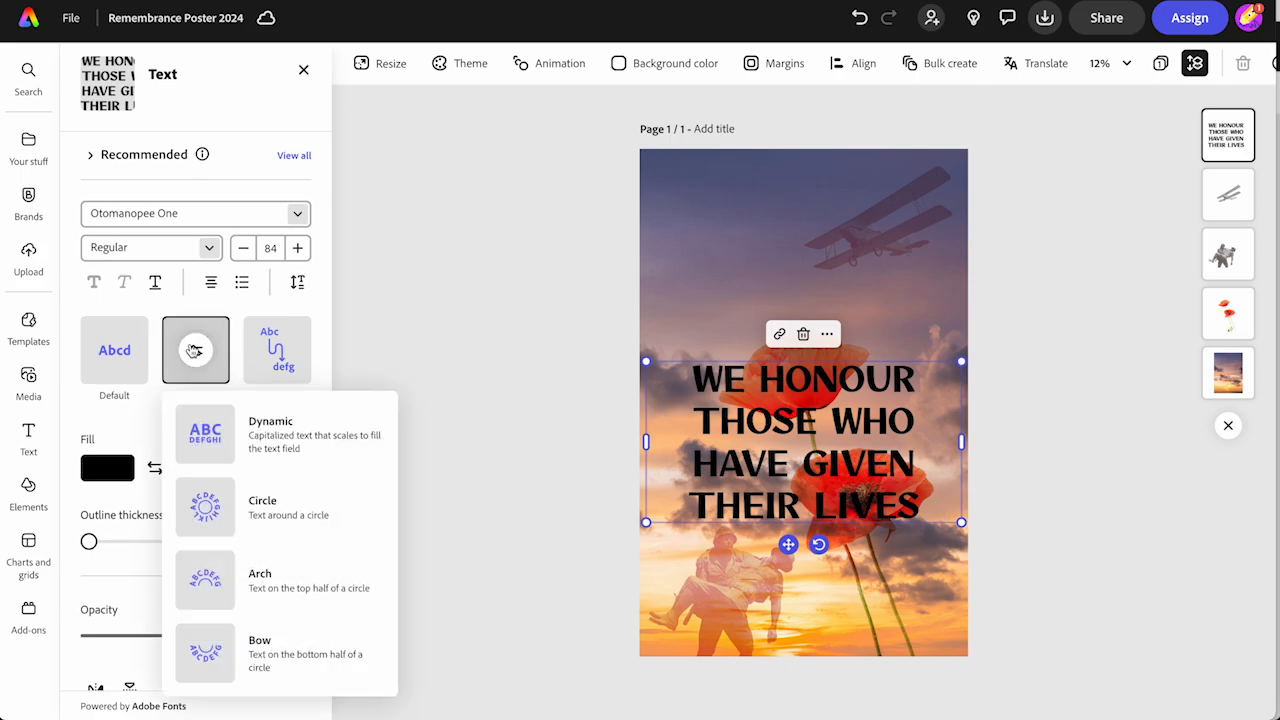
click(203, 505)
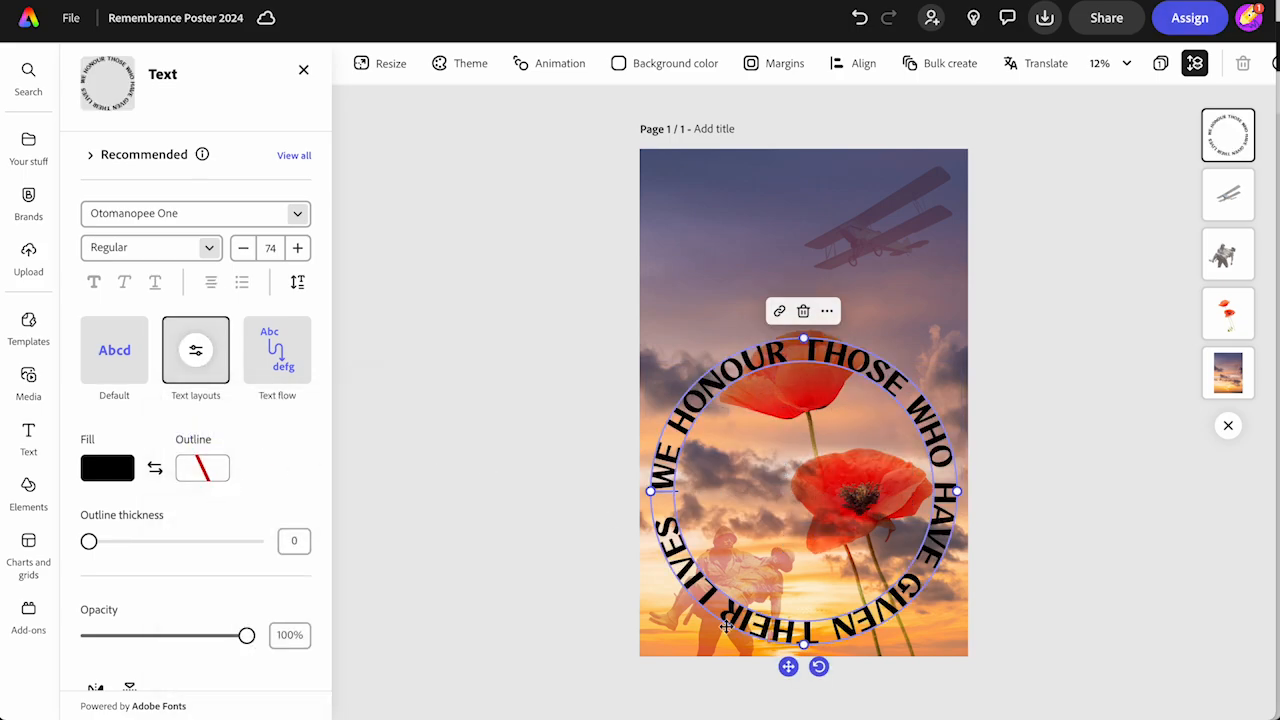
drag(804, 644, 790, 494)
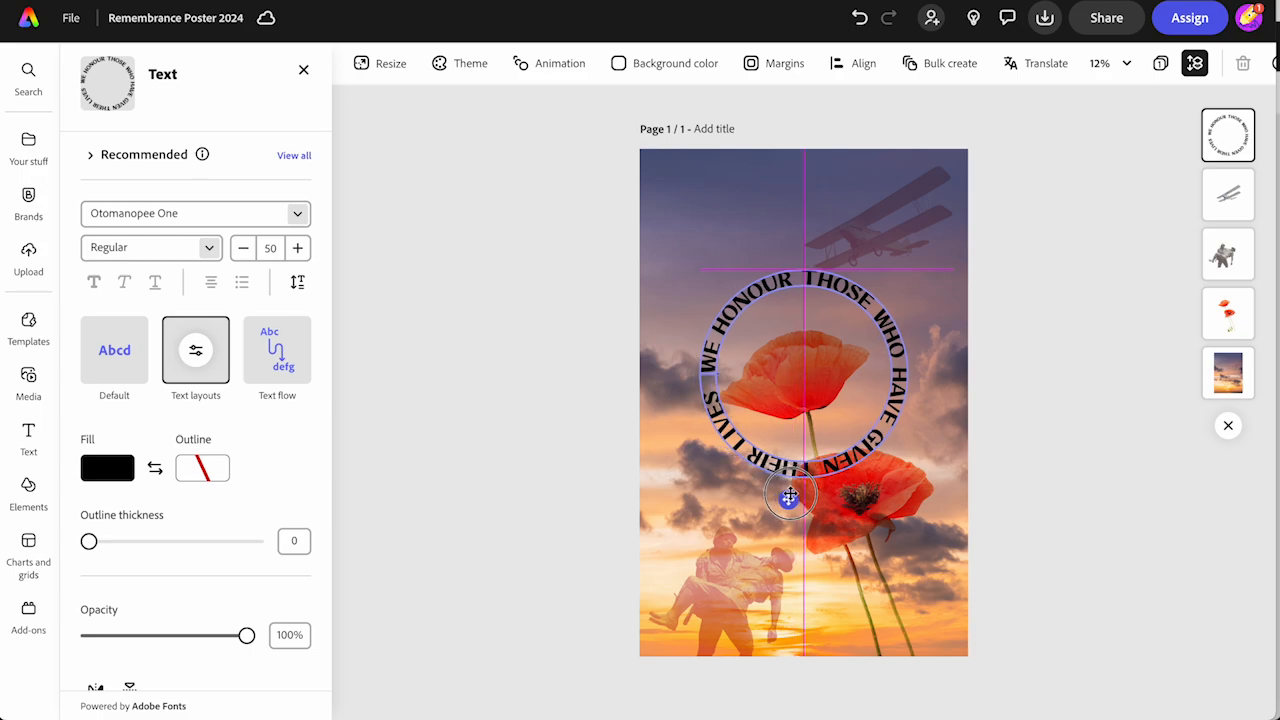
drag(790, 496, 790, 499)
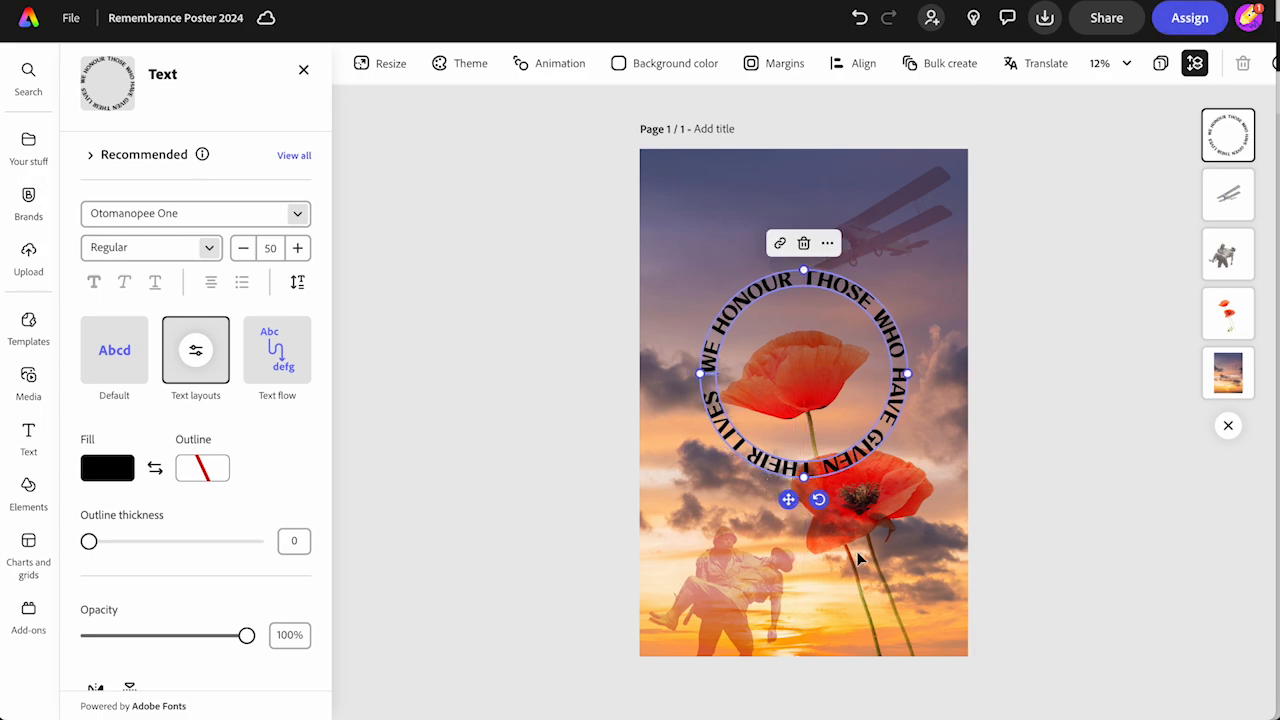
Enlarge the poppies image slightly and reposition it so the upper poppy sits inside the circular text
click(1226, 312)
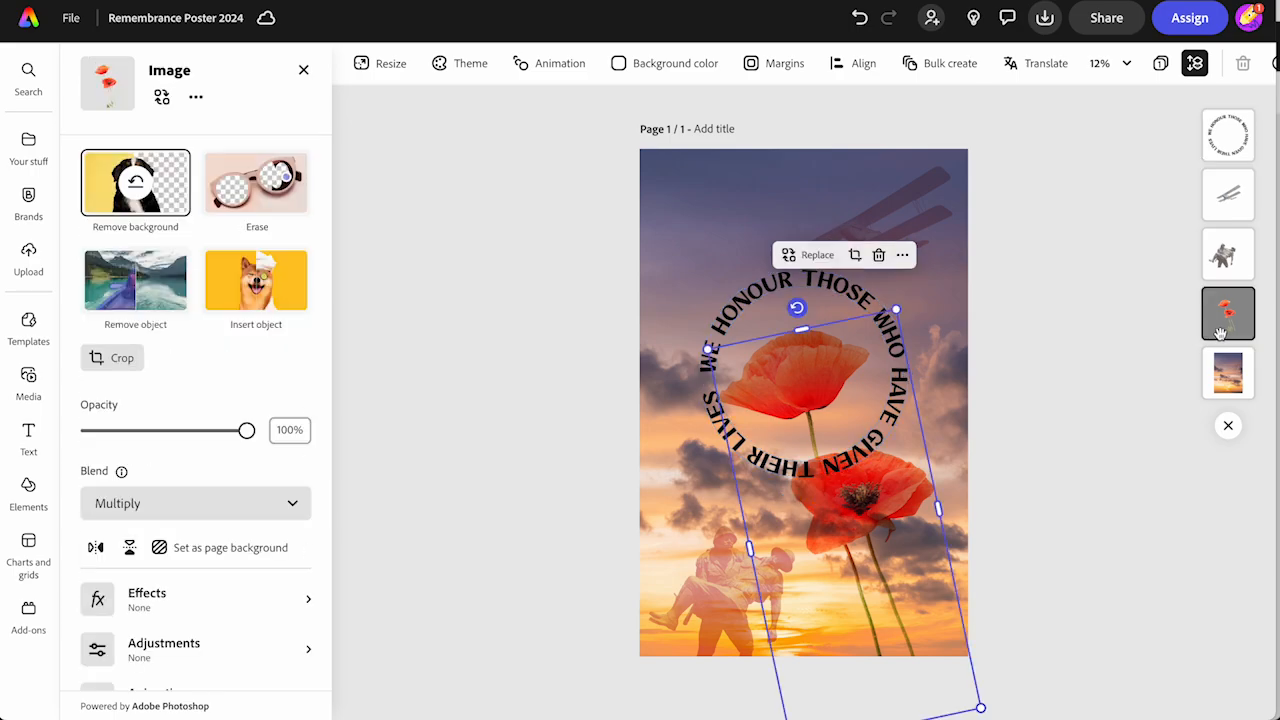
drag(895, 508, 898, 499)
drag(719, 346, 657, 340)
drag(770, 346, 792, 385)
click(553, 378)
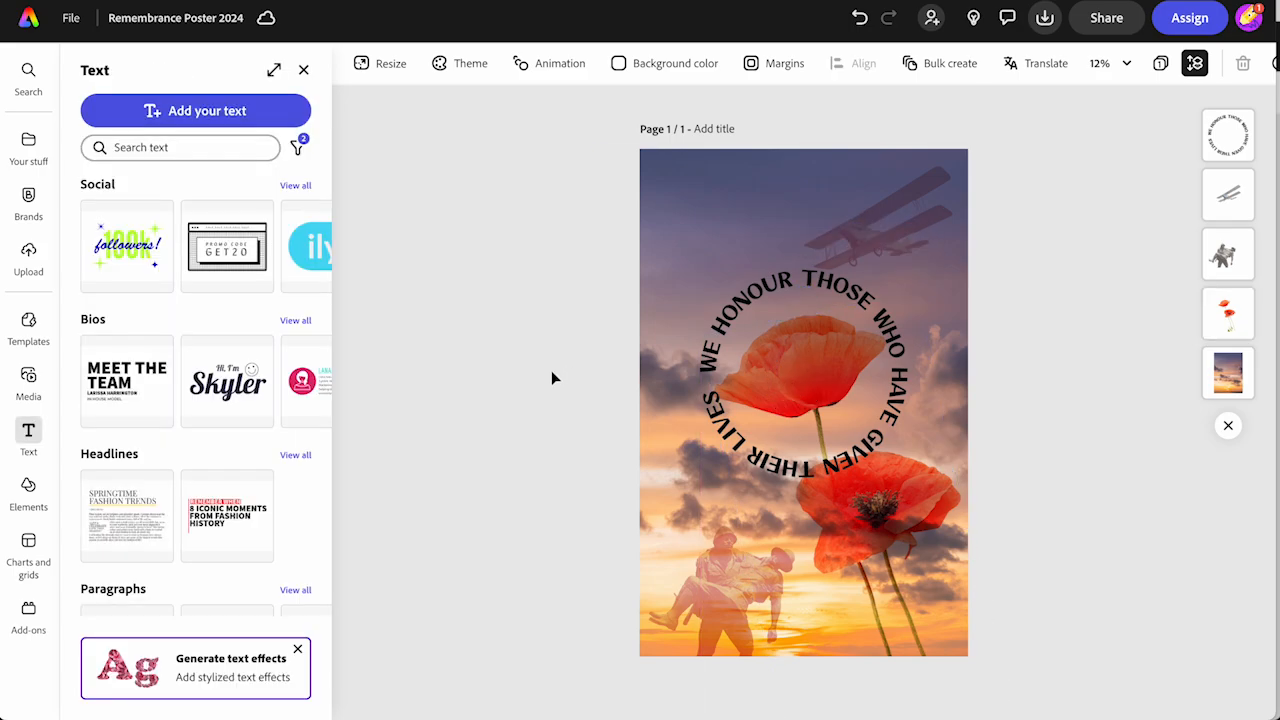
Give the circular text a white outline
click(712, 340)
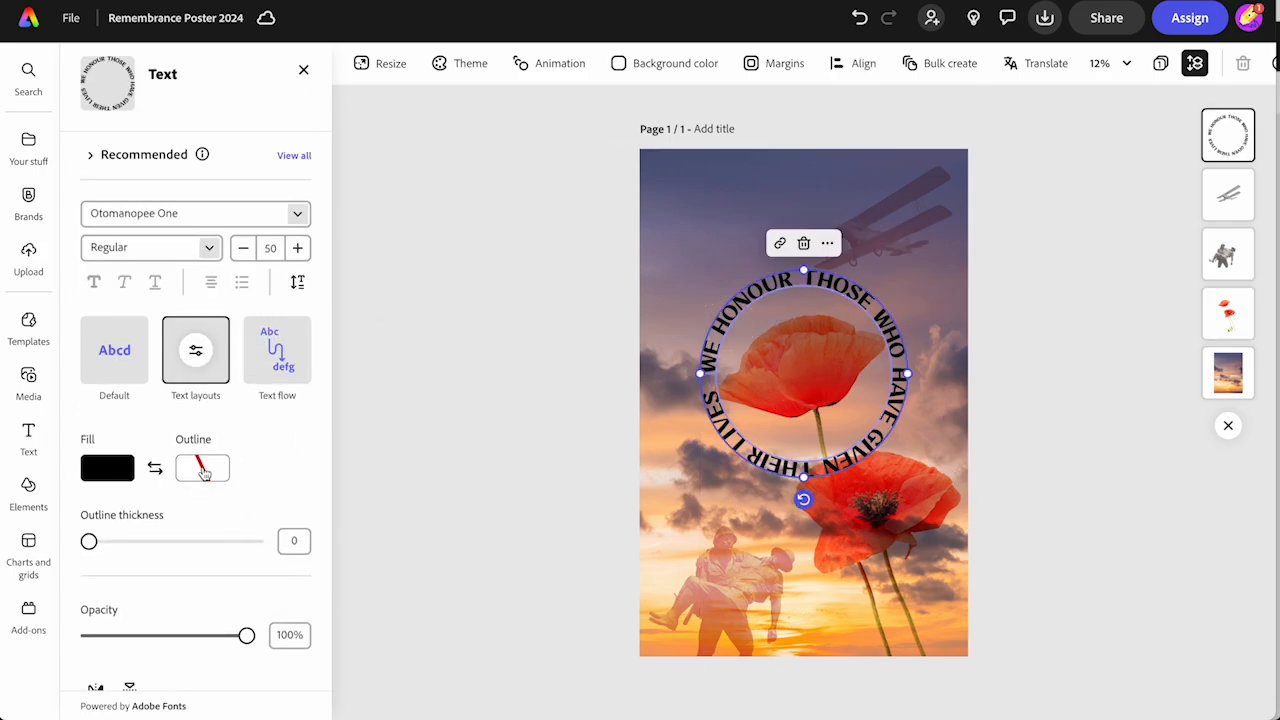
click(204, 471)
click(302, 394)
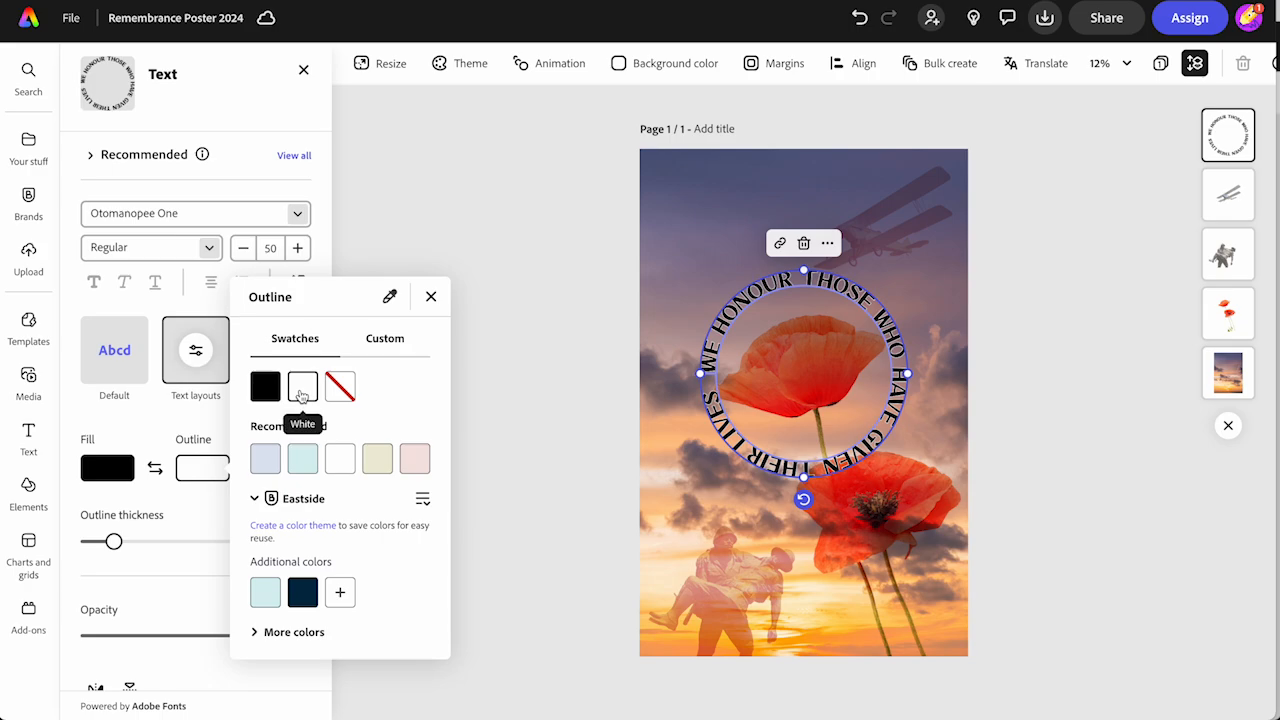
Increase the circular text's white outline thickness to 33
drag(114, 541, 143, 542)
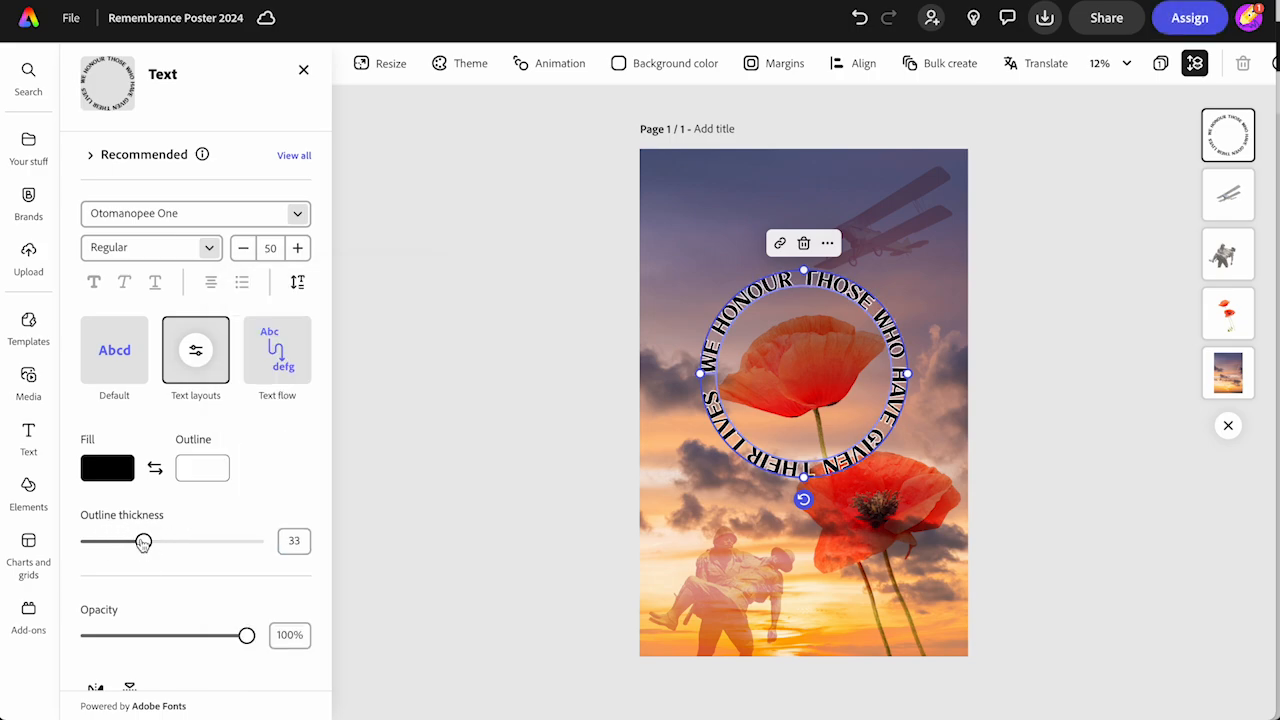
click(451, 464)
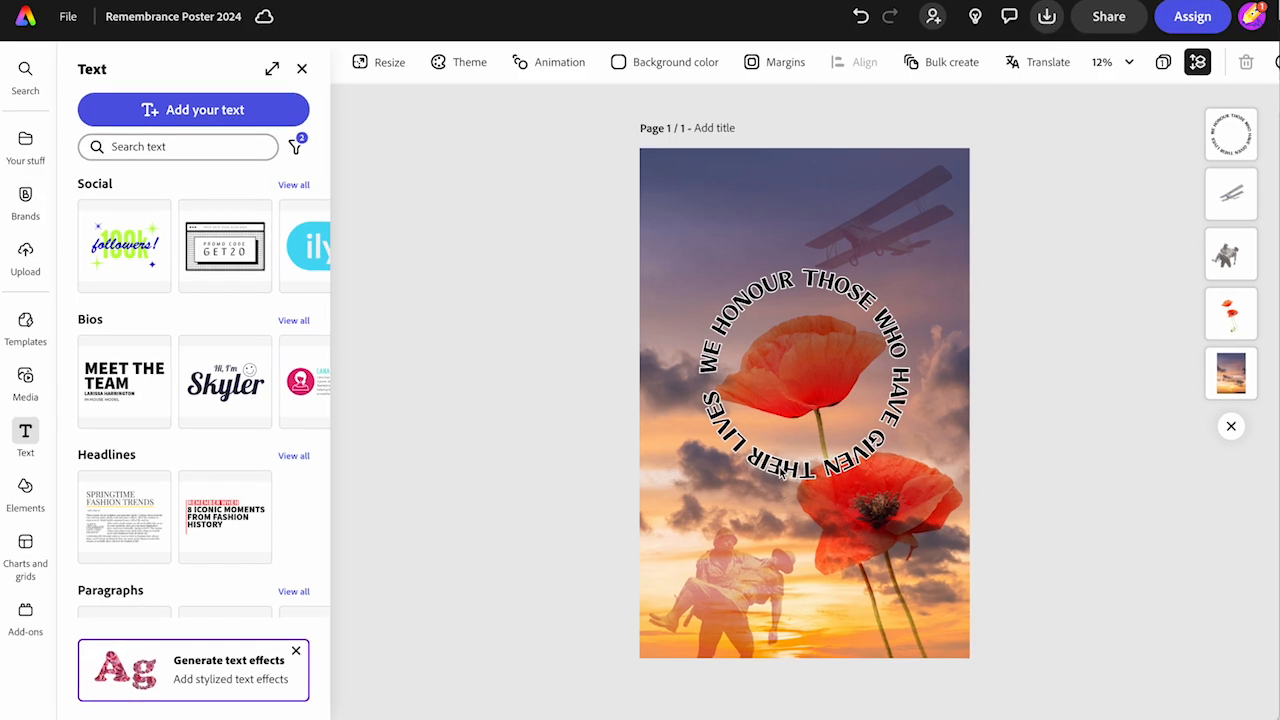
Duplicate the circular text, move the copy down over the lower poppy and change its layout to a stacked rectangular block
click(782, 472)
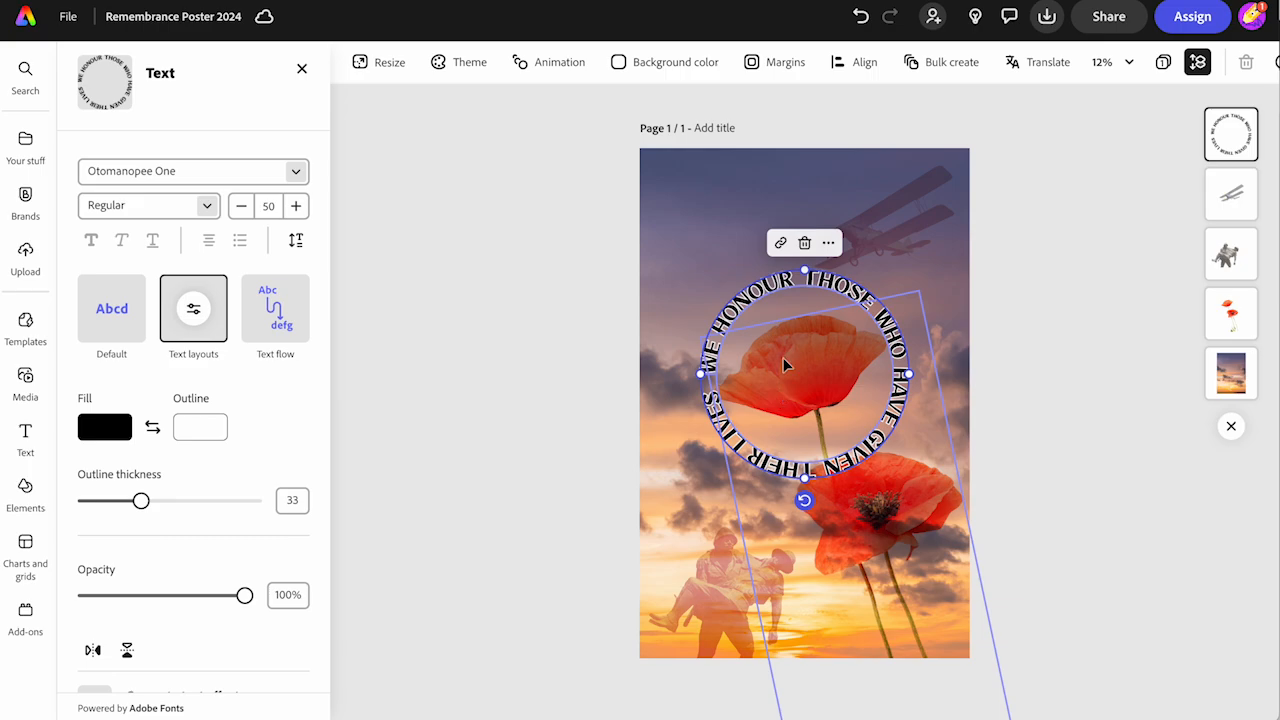
click(829, 243)
click(860, 334)
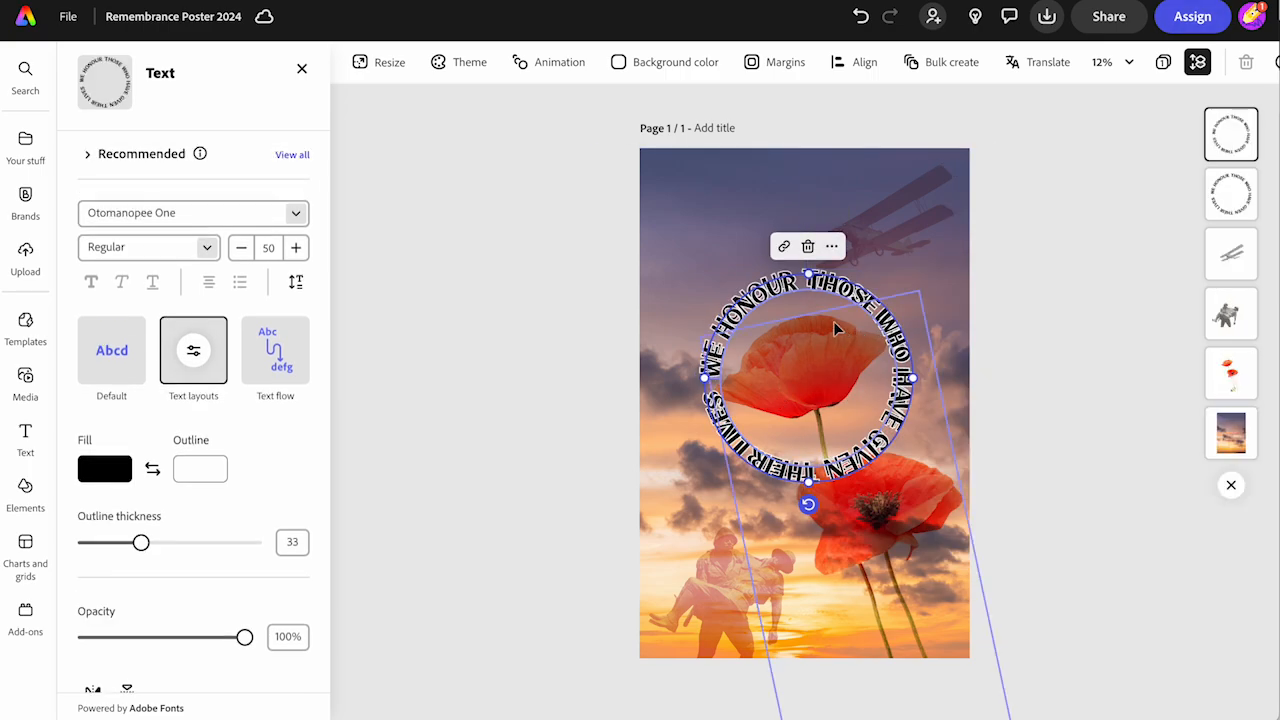
drag(800, 287, 825, 459)
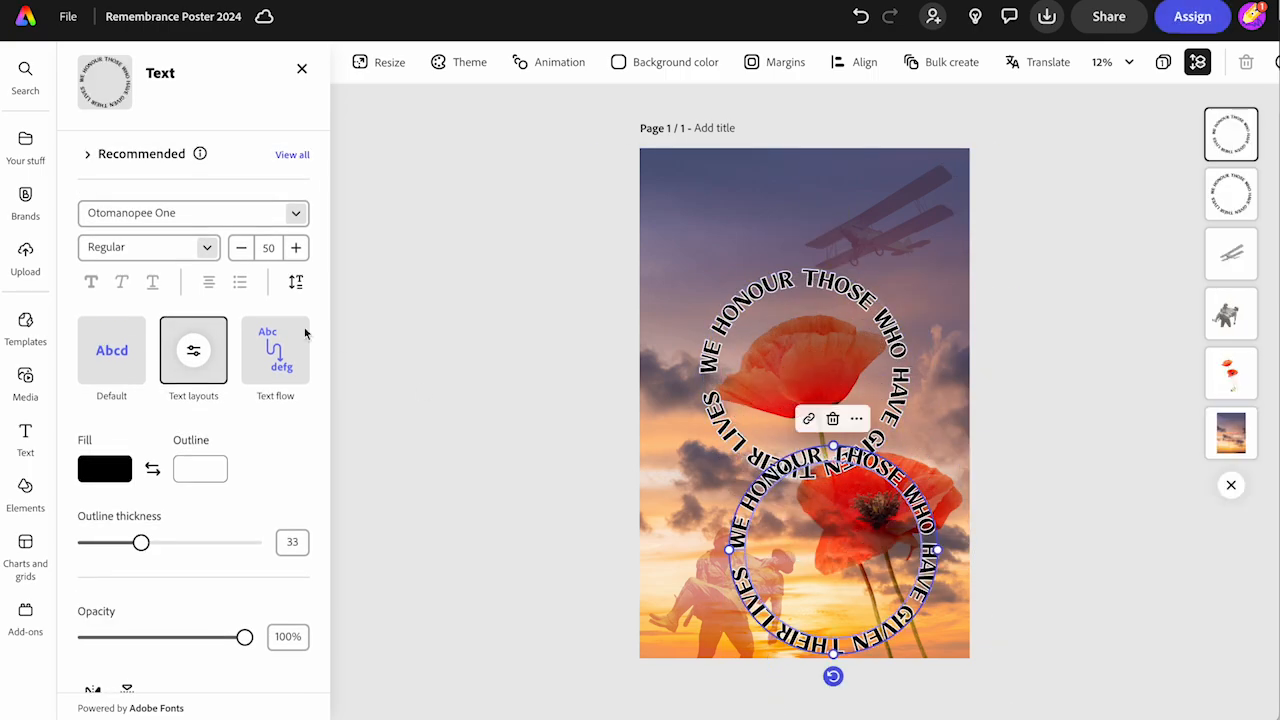
click(197, 350)
click(222, 420)
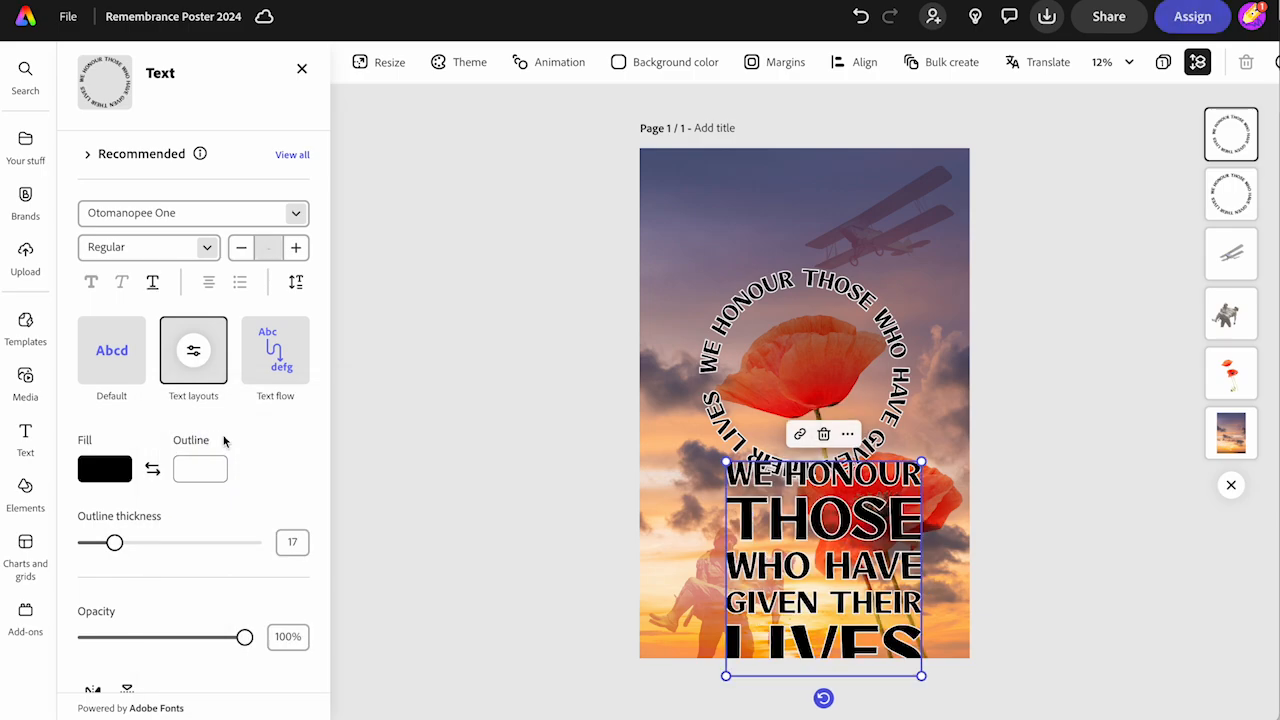
Replace the wording of the stacked text block with "REMEMBRANCE DAY 2024"
double_click(771, 521)
key(ctrl+a)
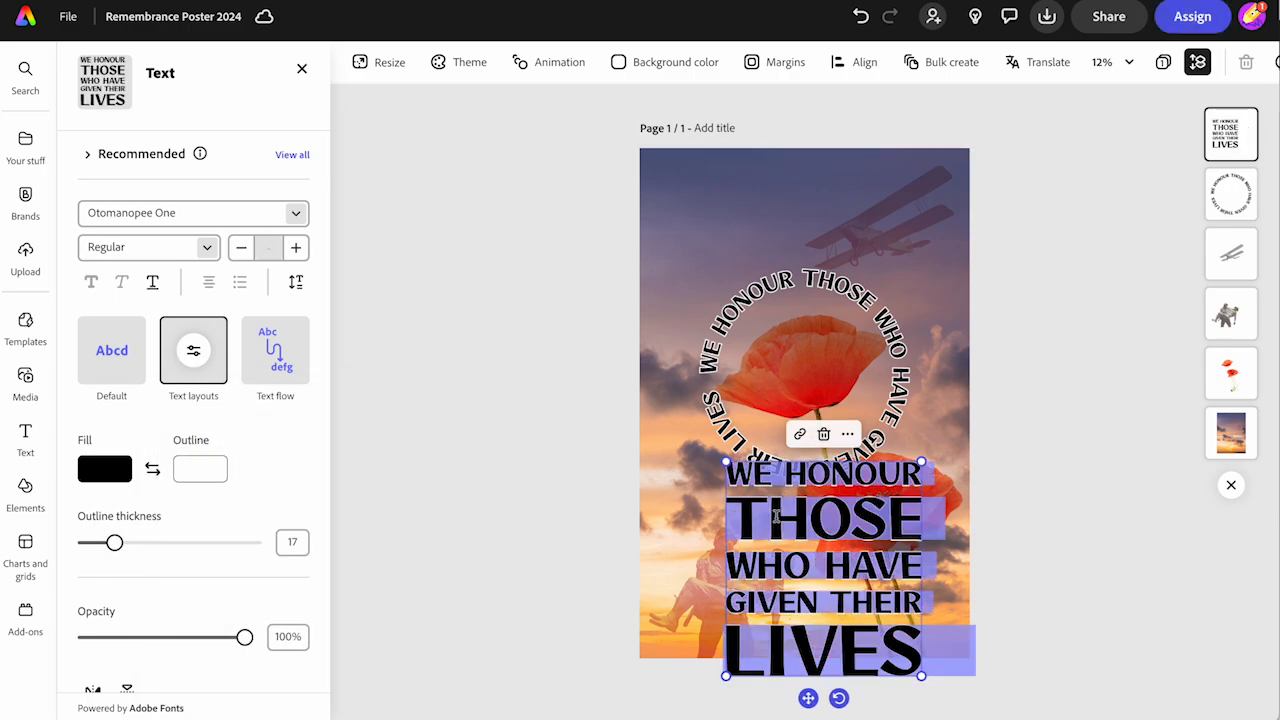
text(REMEMBRANCE)
key(Return)
text(DAY)
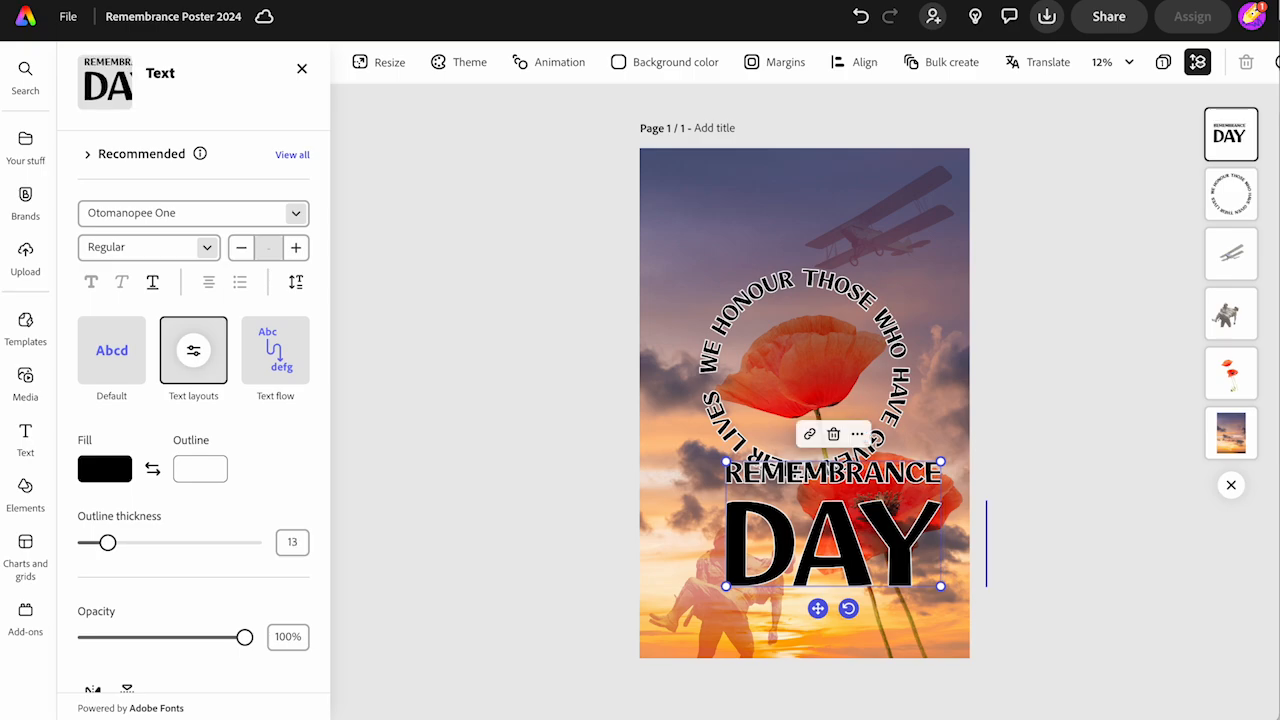
key(Return)
text(2024)
Shrink the "REMEMBRANCE DAY 2024" text into the poster's lower-right corner and set its outline thickness to 43
drag(727, 462, 707, 598)
drag(808, 694, 823, 668)
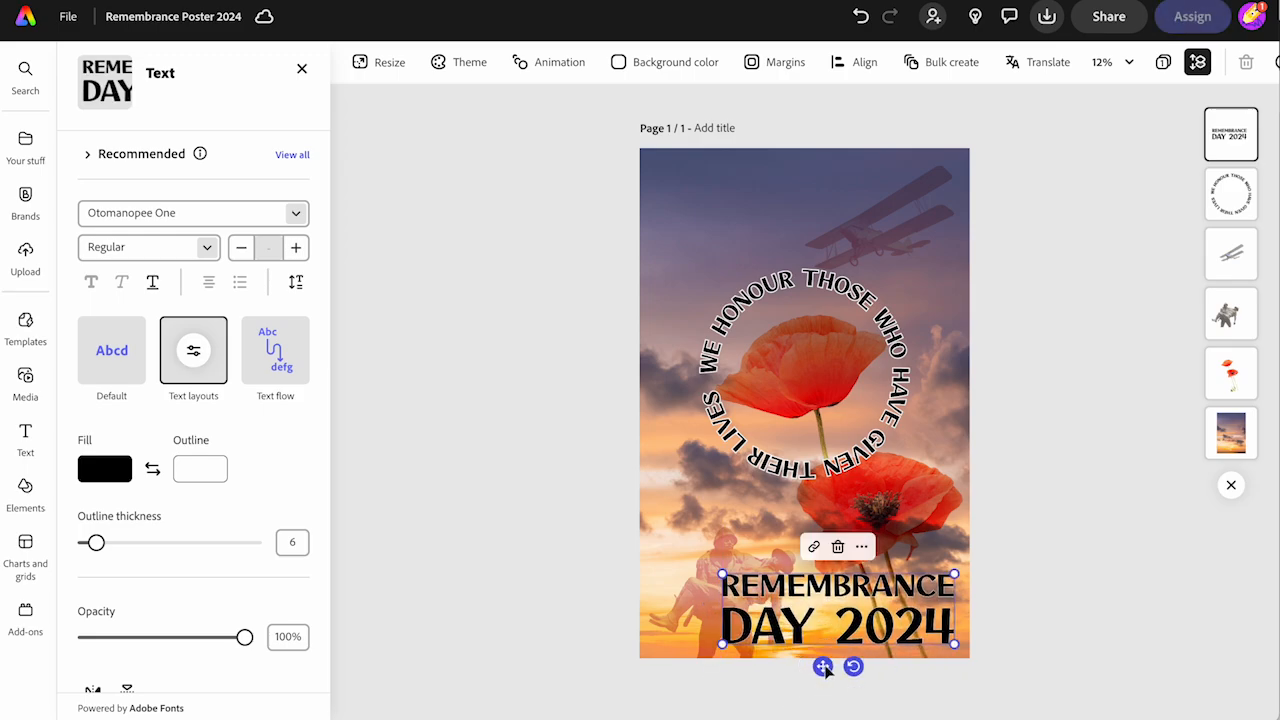
drag(718, 572, 800, 597)
drag(862, 667, 863, 668)
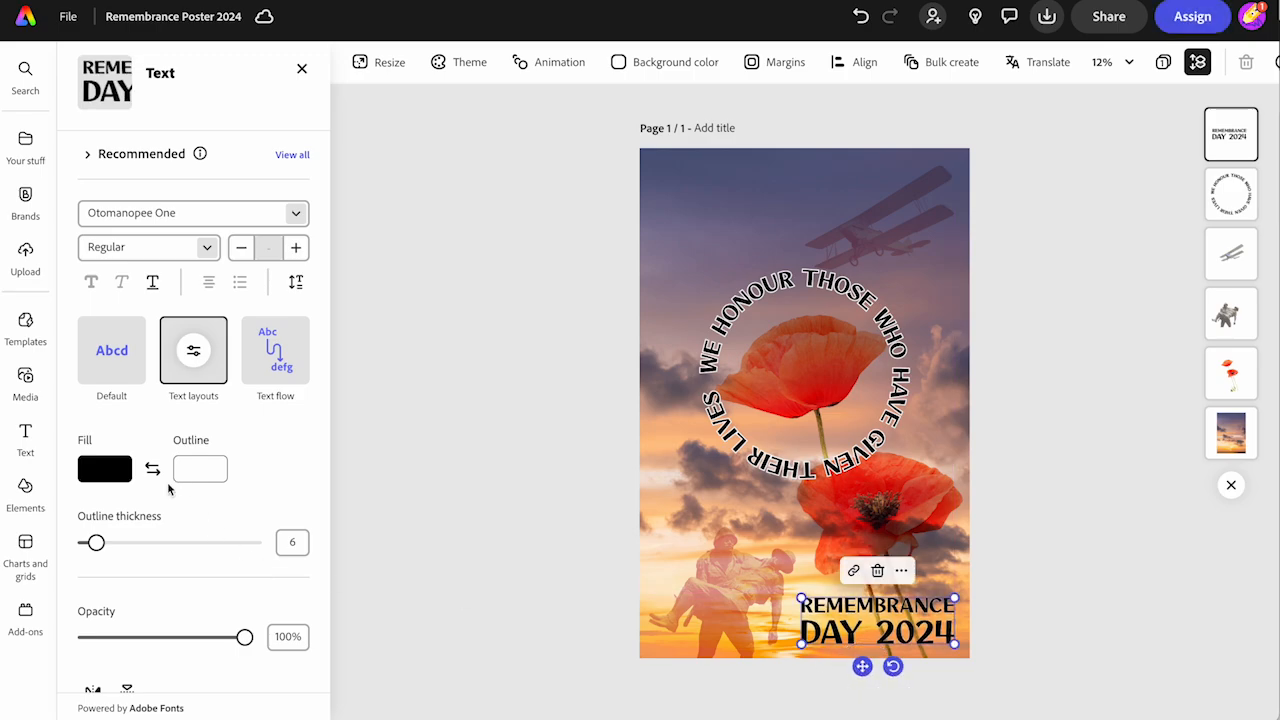
drag(96, 543, 158, 542)
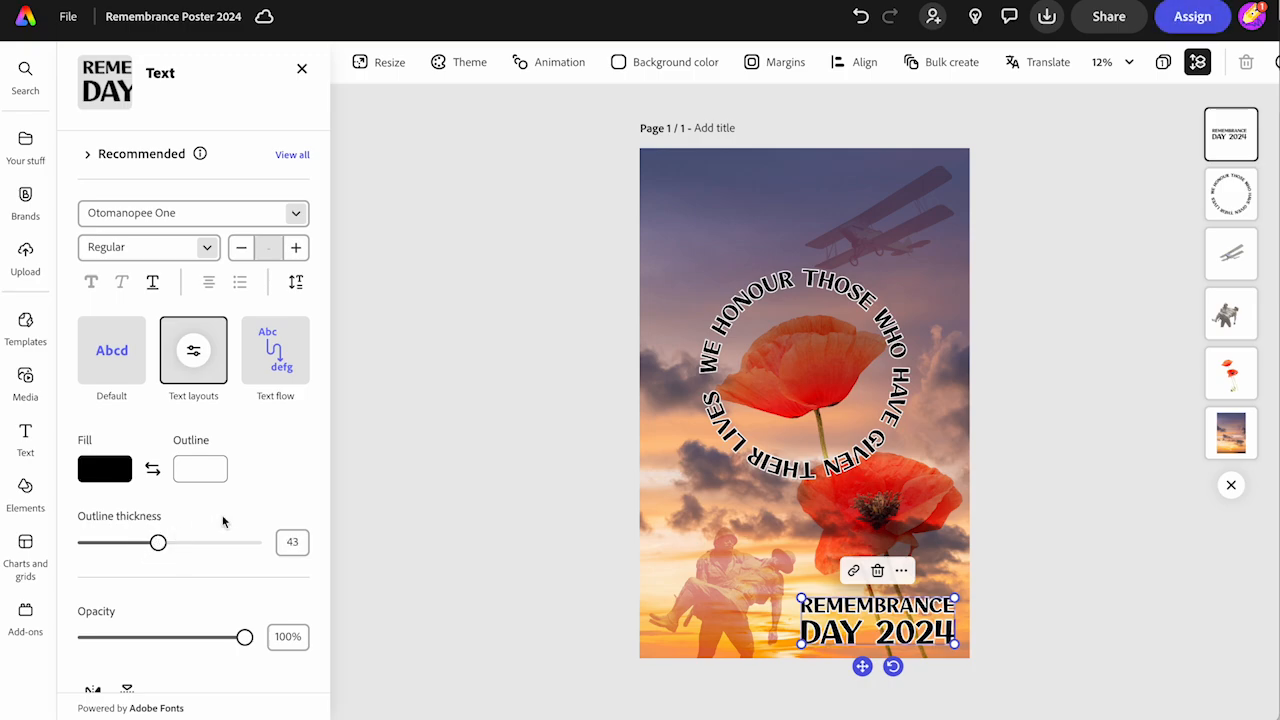
click(427, 493)
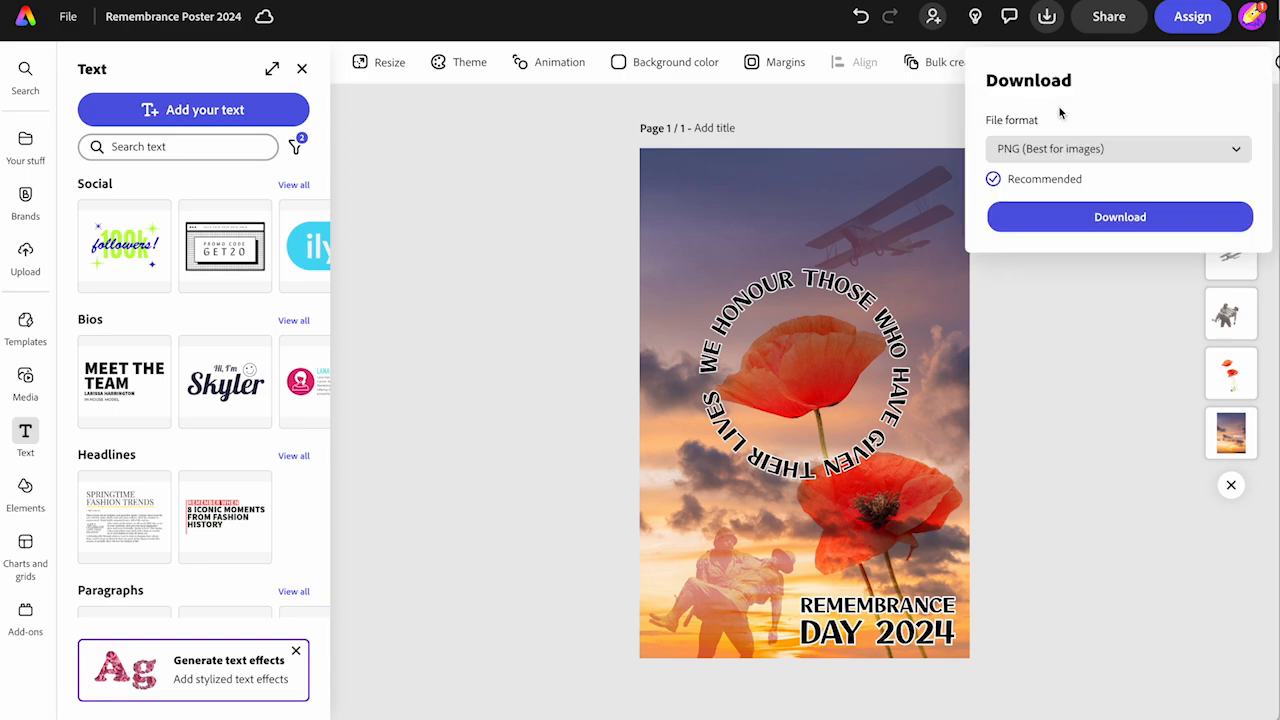
Download the poster as a PNG named "Remembrance Poster 2024 (1)" to Downloads and create a view-only link for it
click(1061, 218)
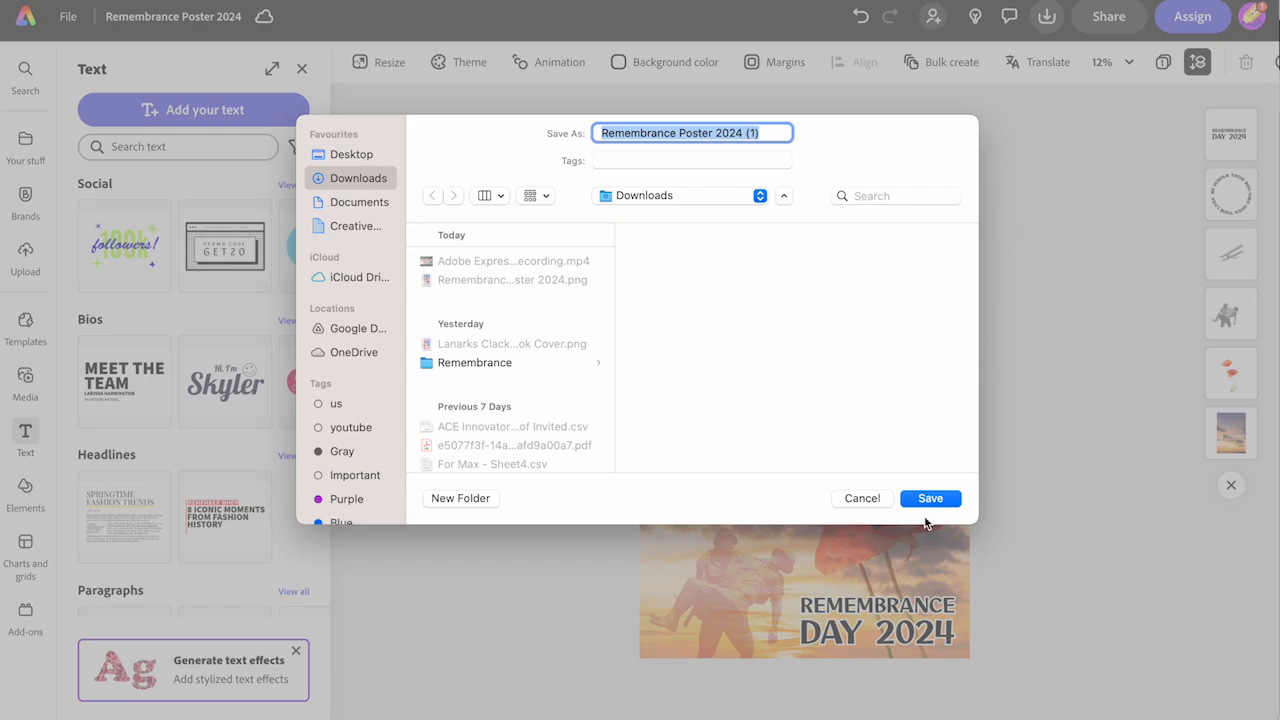
click(928, 498)
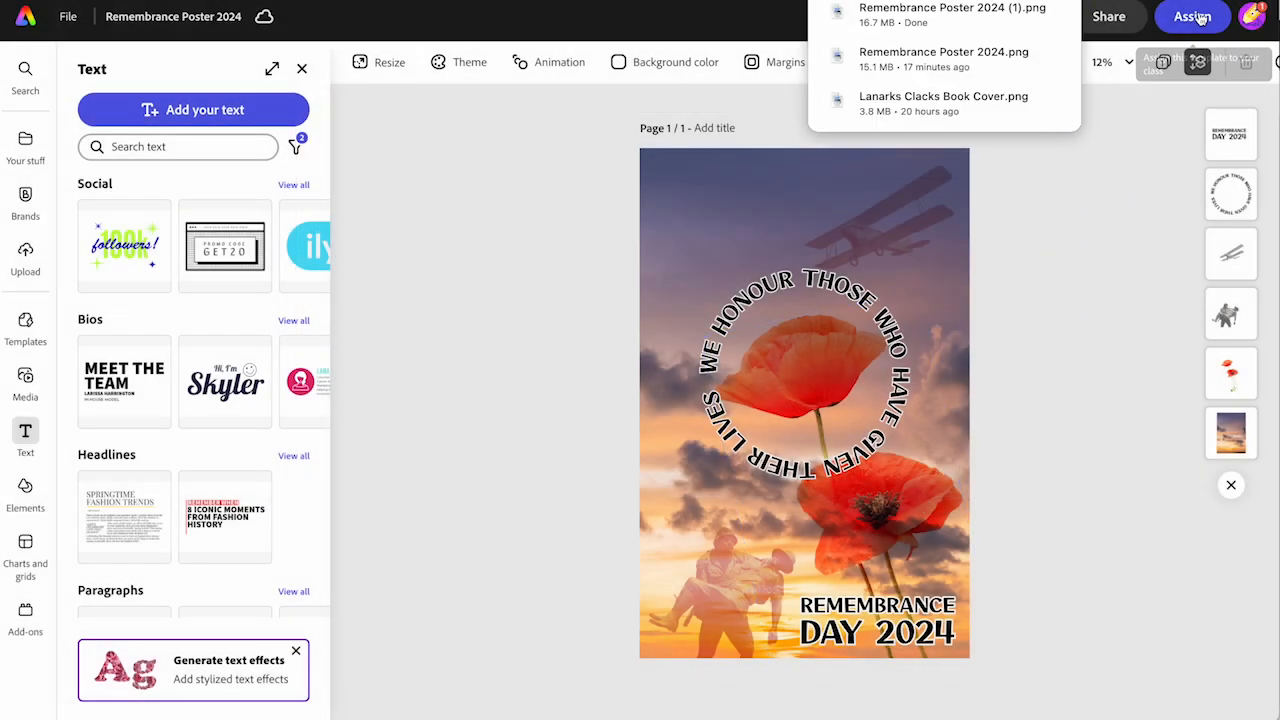
click(921, 438)
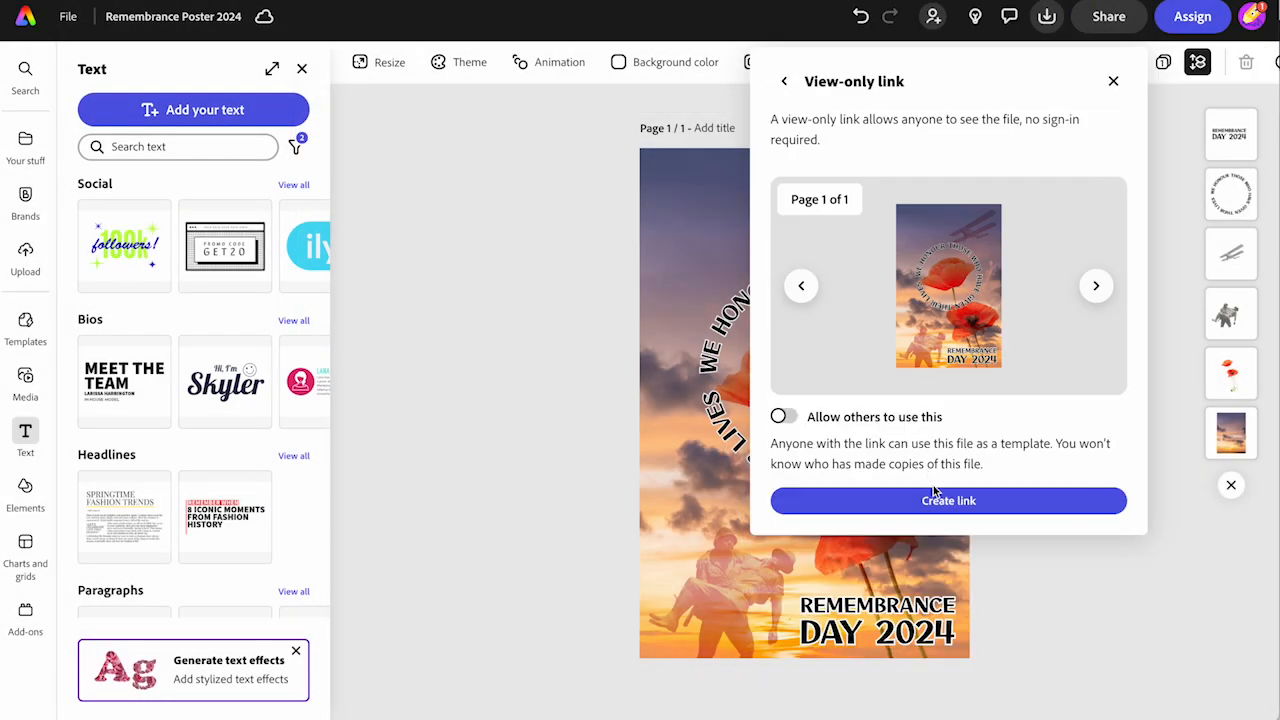
click(935, 498)
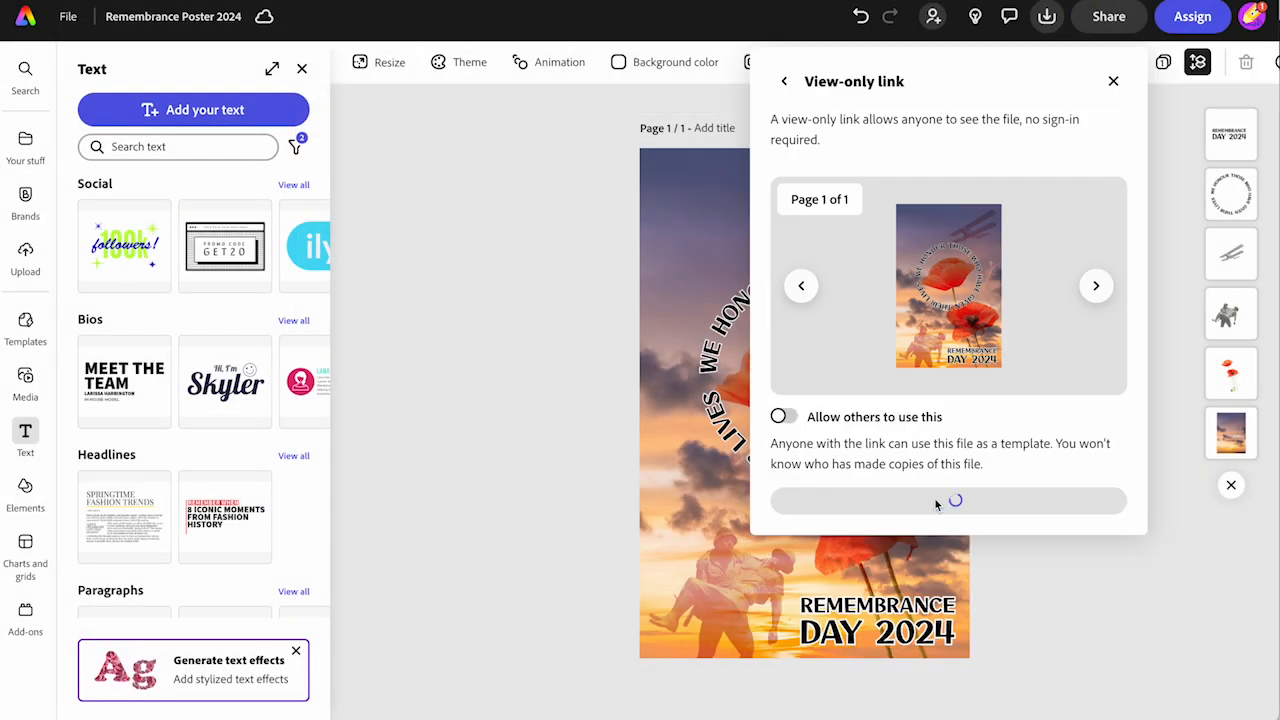